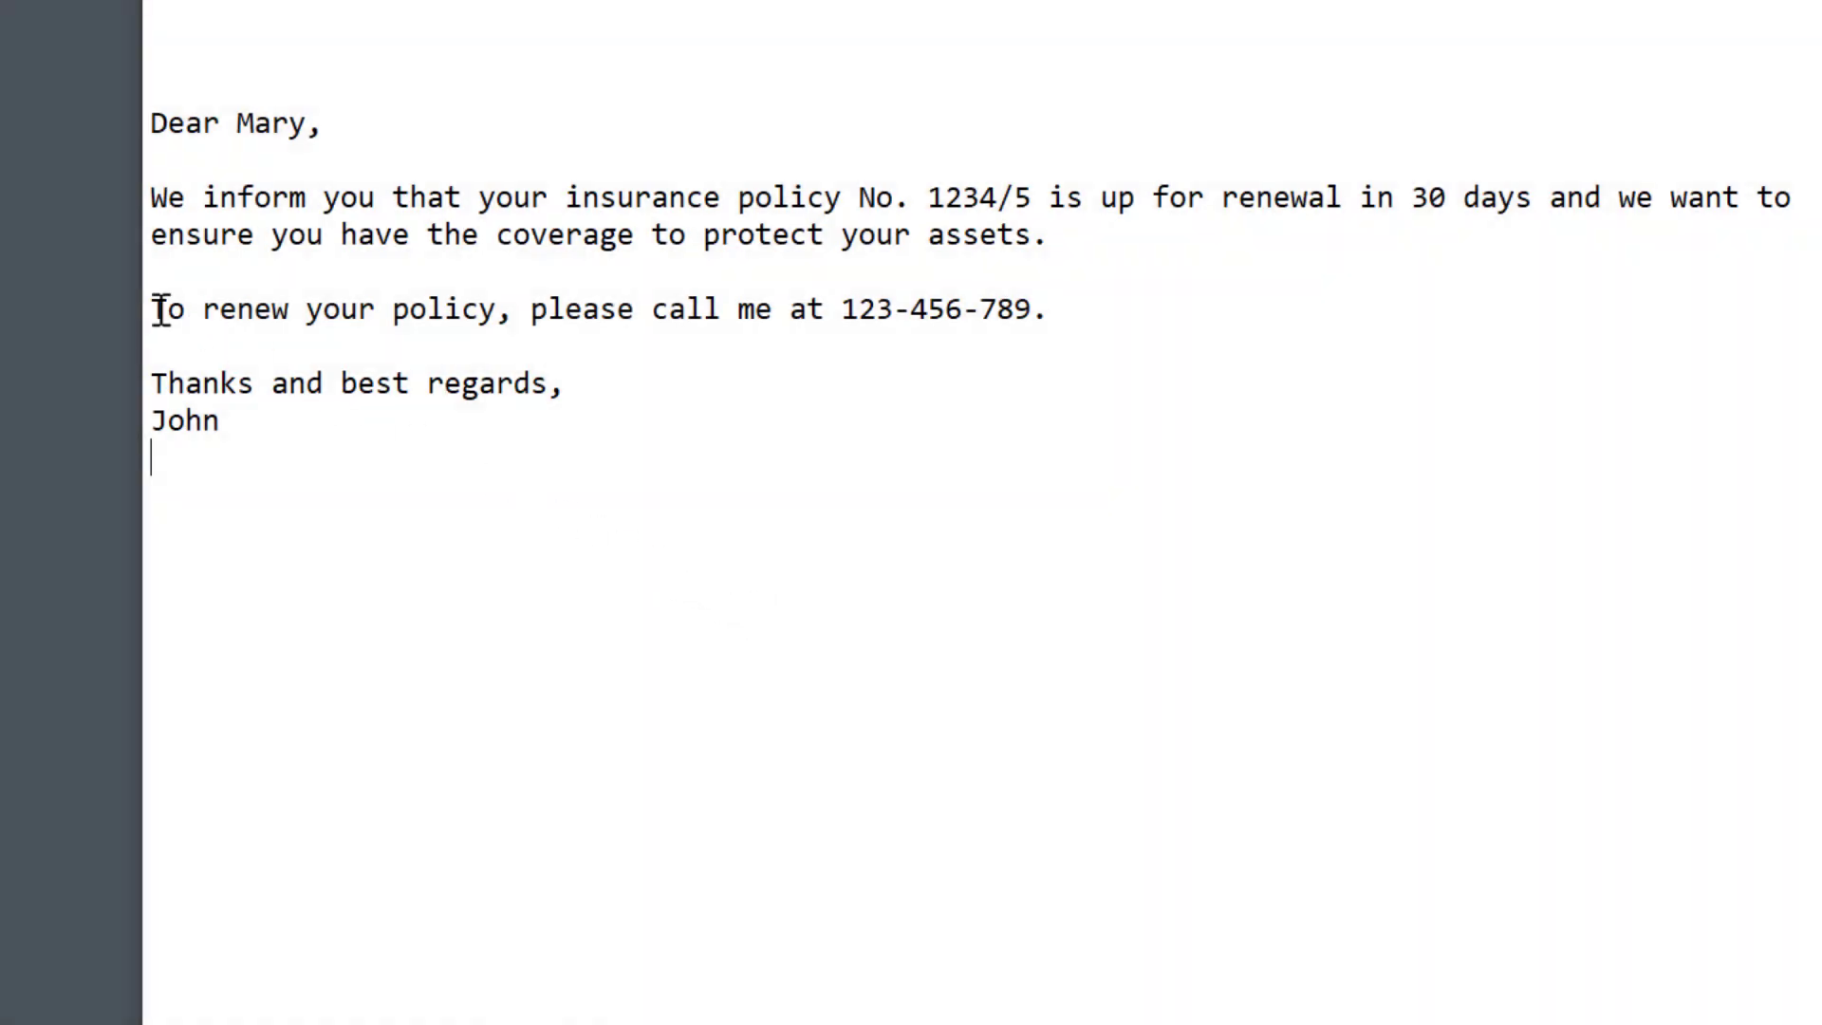
Convert the letter's sentence about renewing the policy to uppercase.
drag(149, 309, 1050, 309)
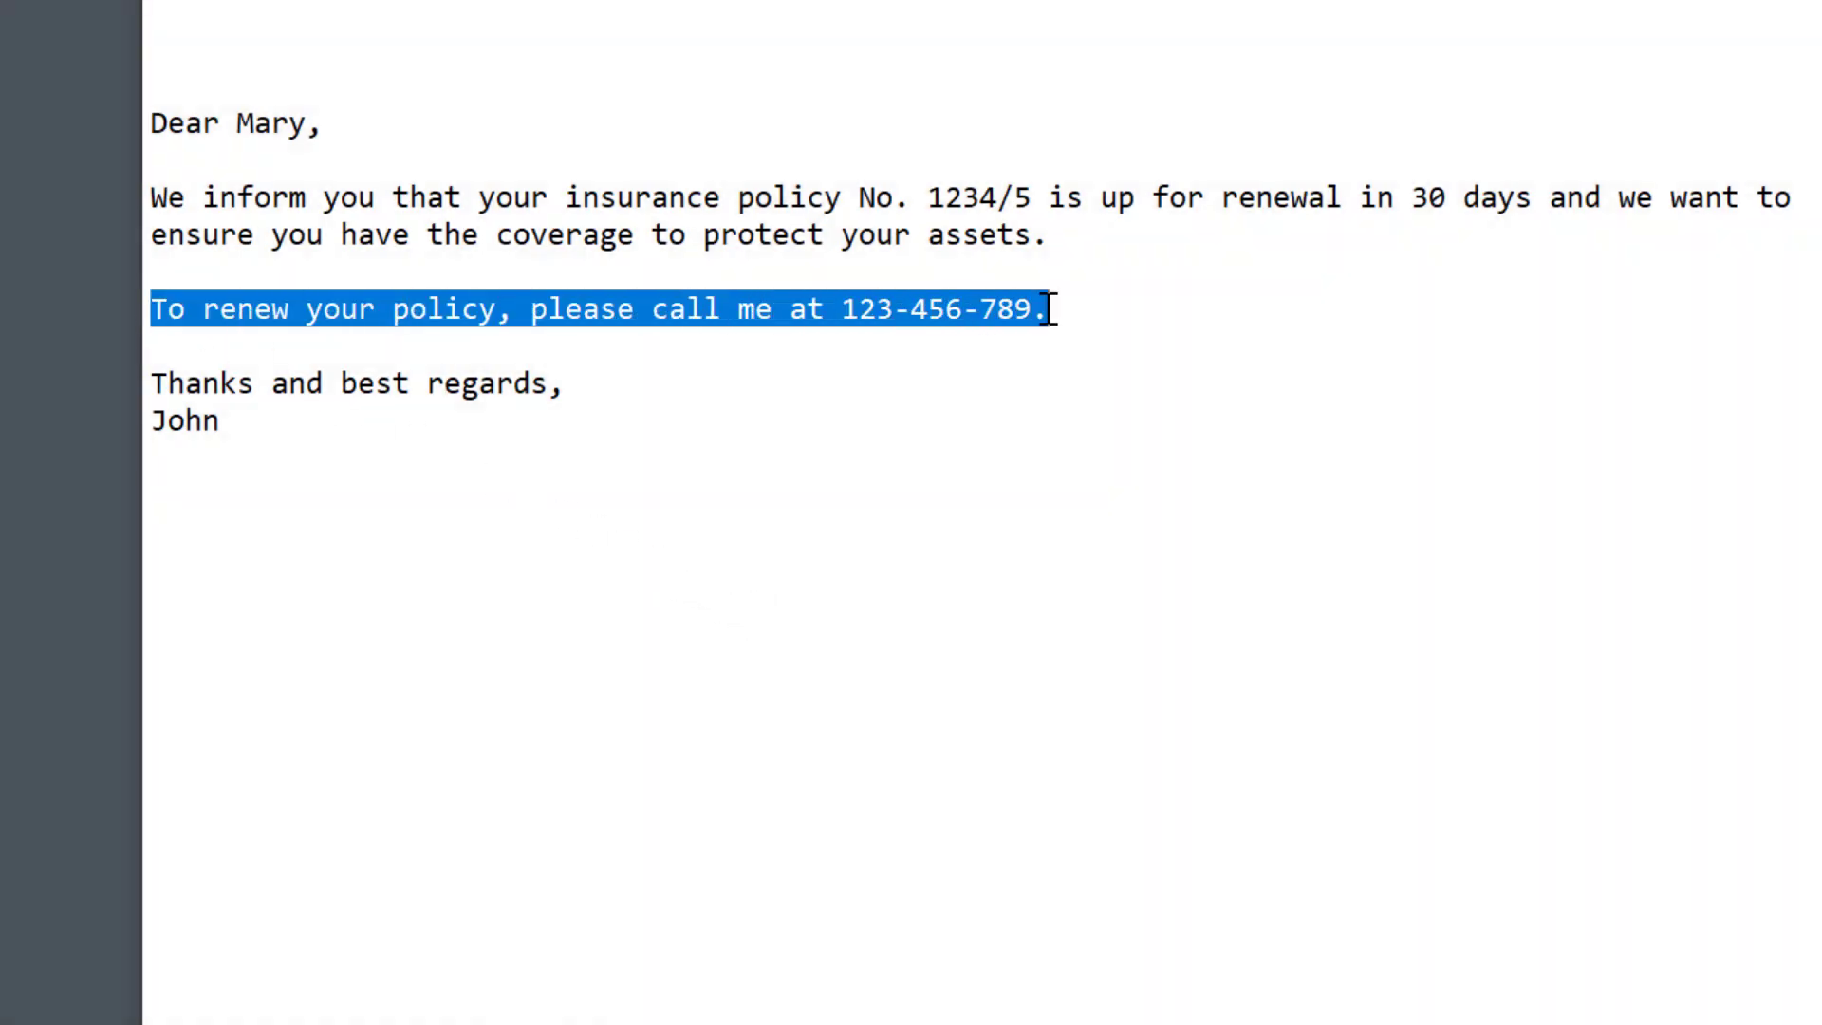
key(ctrl+t)
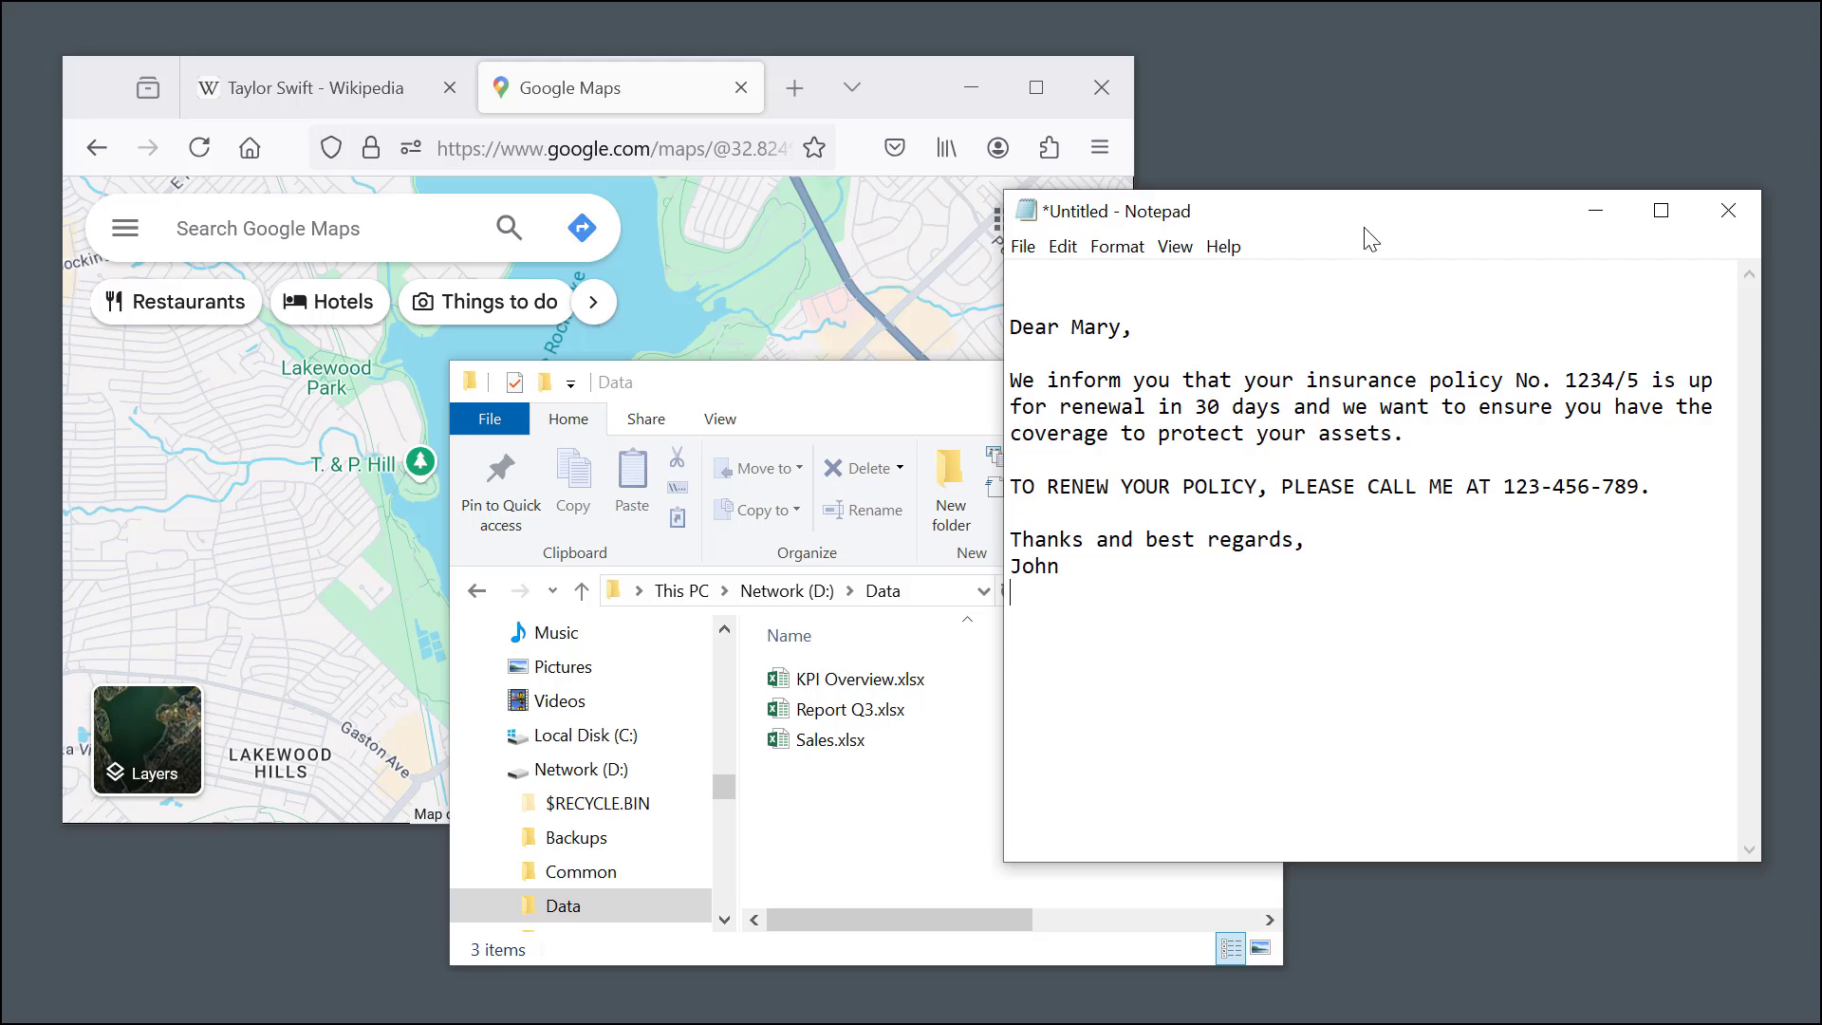
Minimize the Notepad letter window and the Data folder window in turn with the double-Esc command.
key(Escape)
key(Escape)
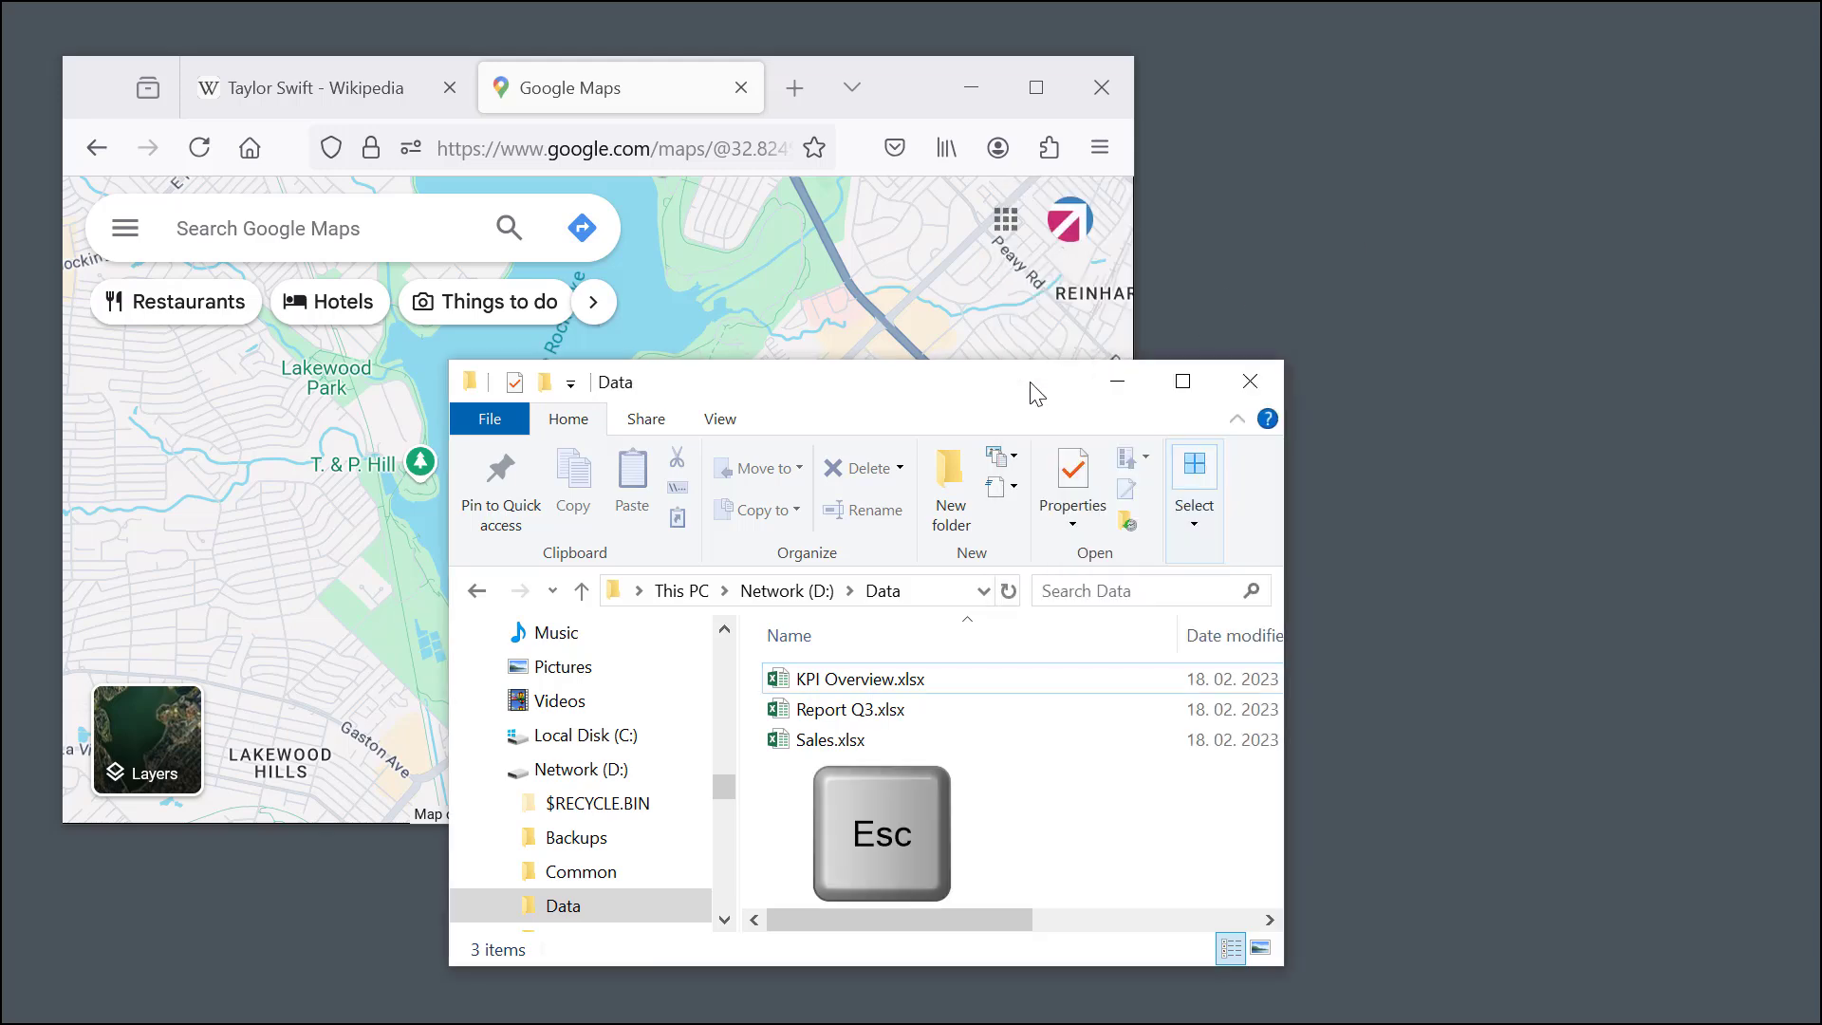
key(Escape)
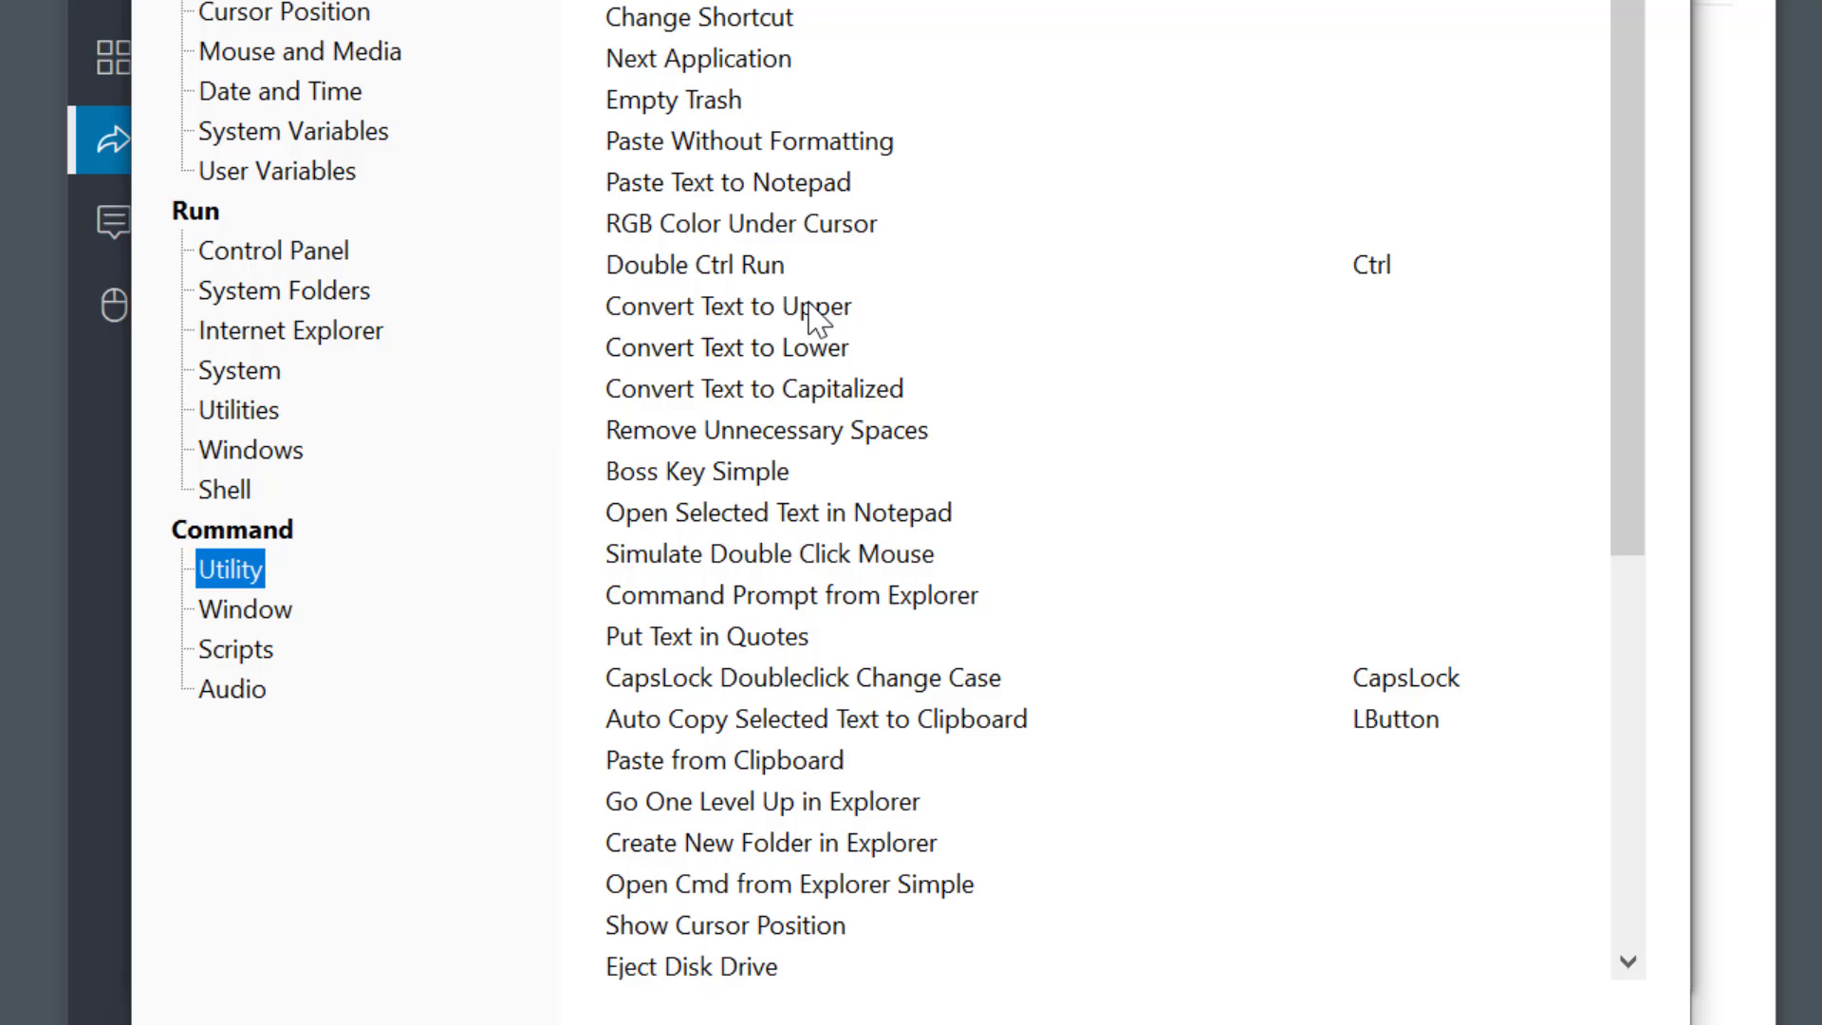
Select the Convert Text to Upper command among the library's Utility commands.
click(808, 320)
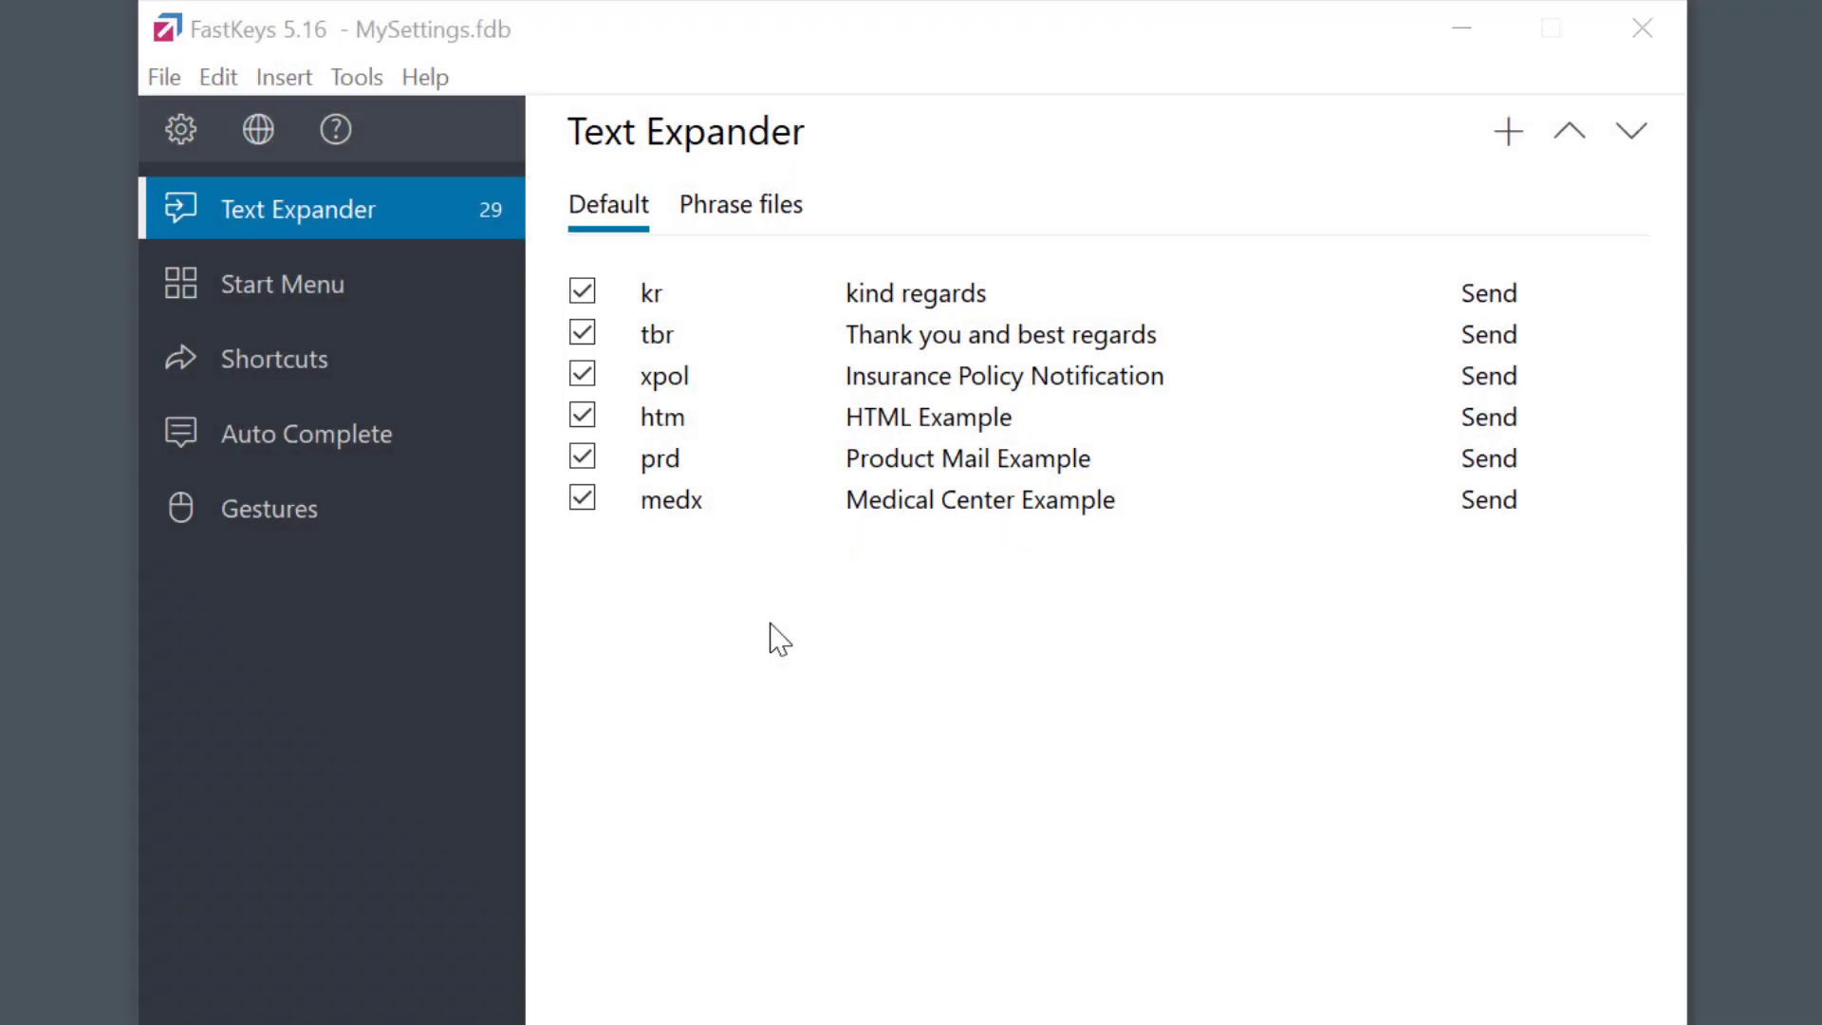
Go to the Shortcuts section, start a new shortcut and open the library for it.
click(334, 364)
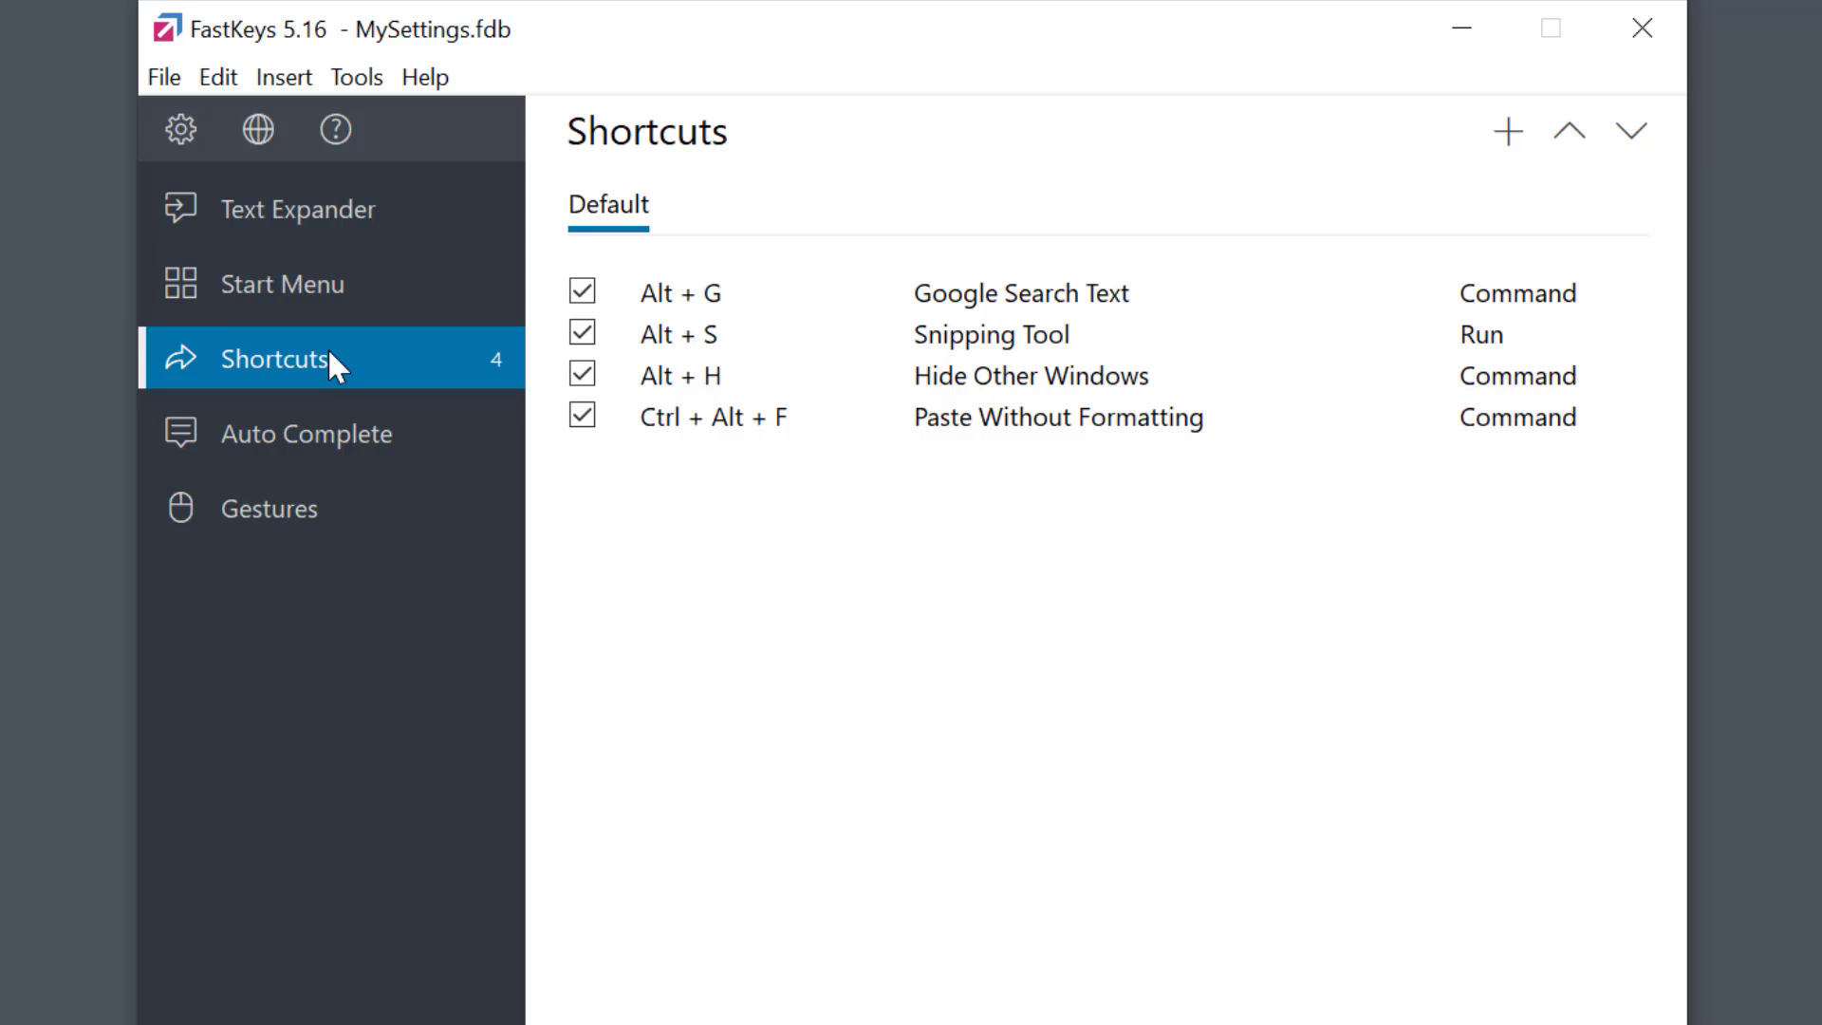
click(285, 77)
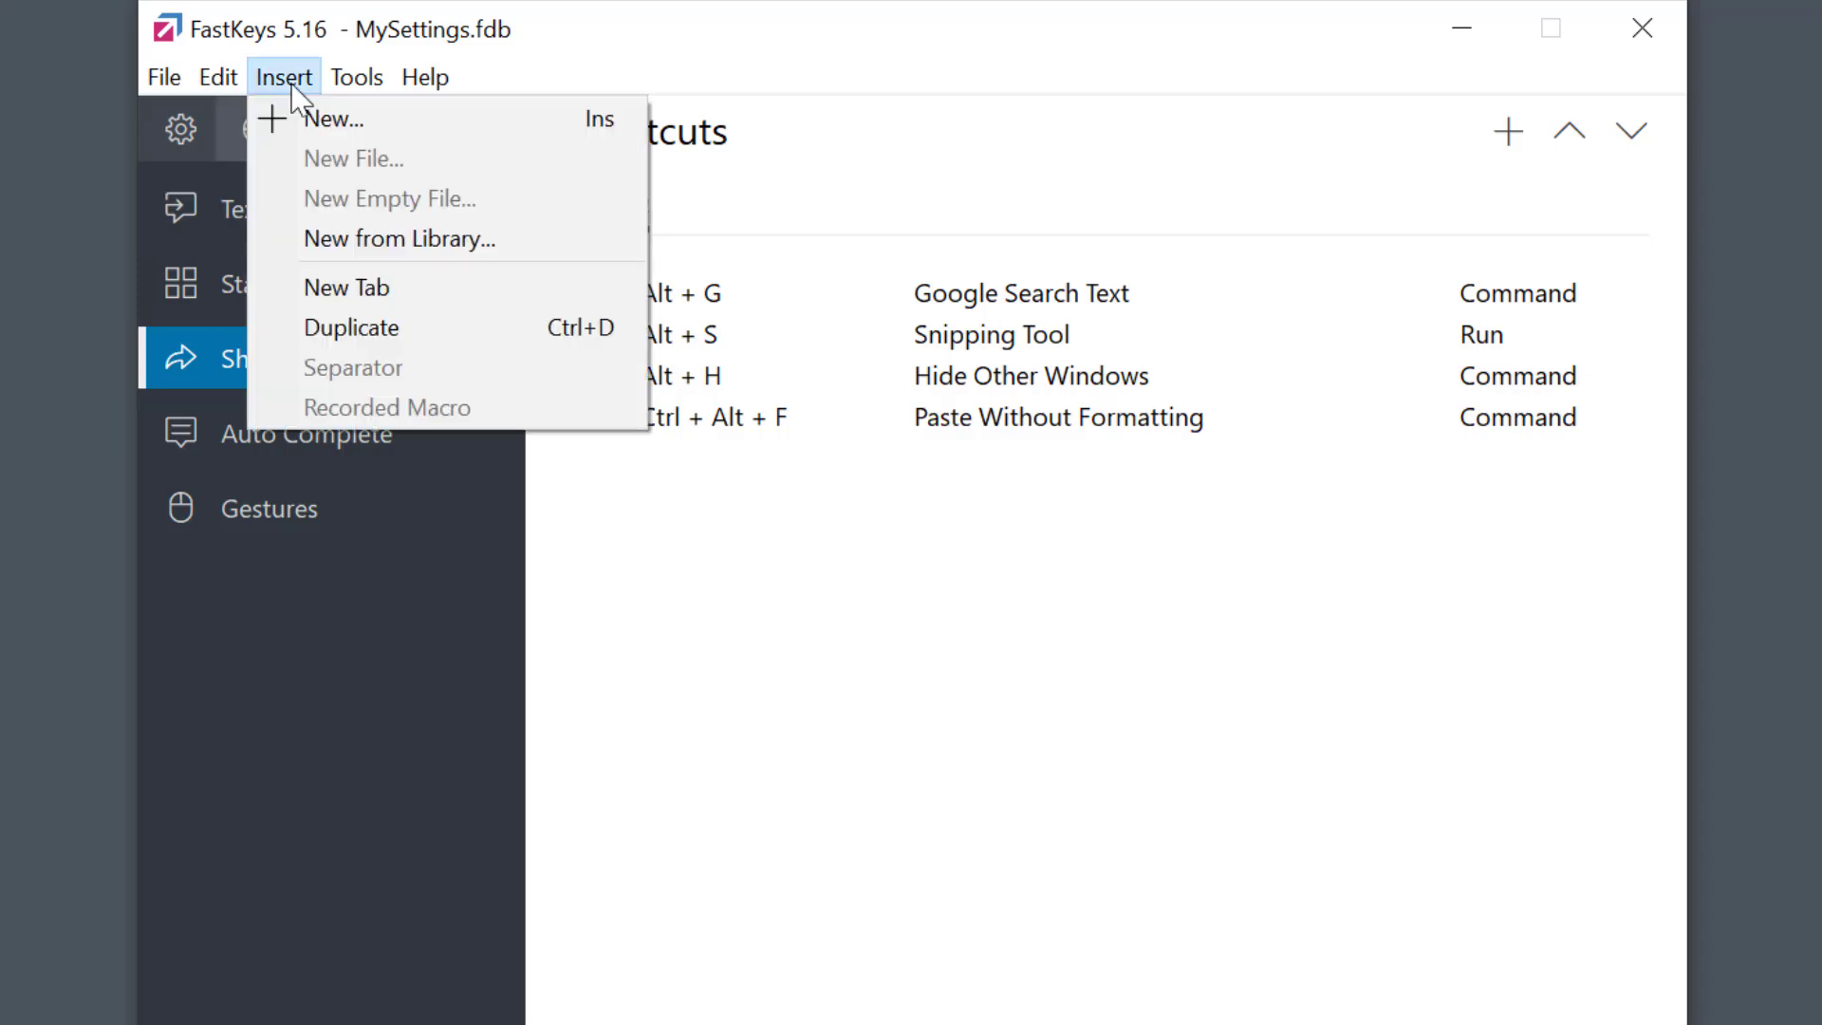
click(370, 249)
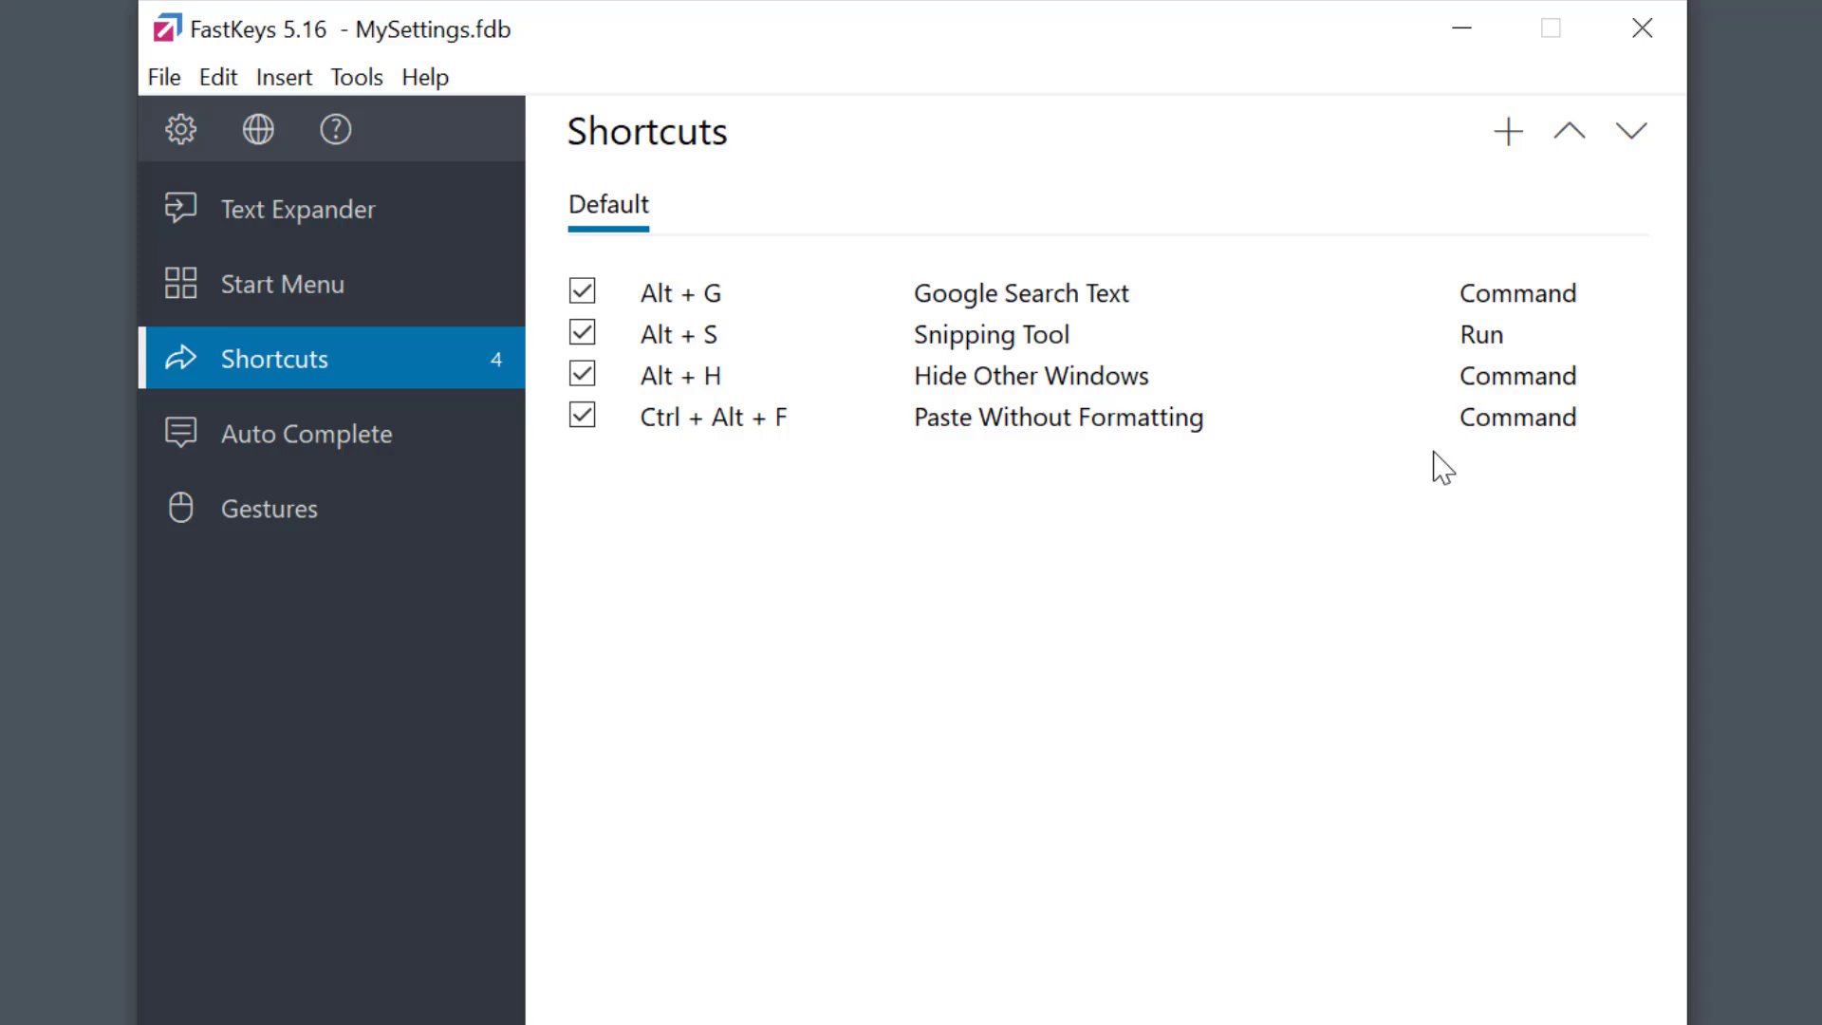
click(1508, 153)
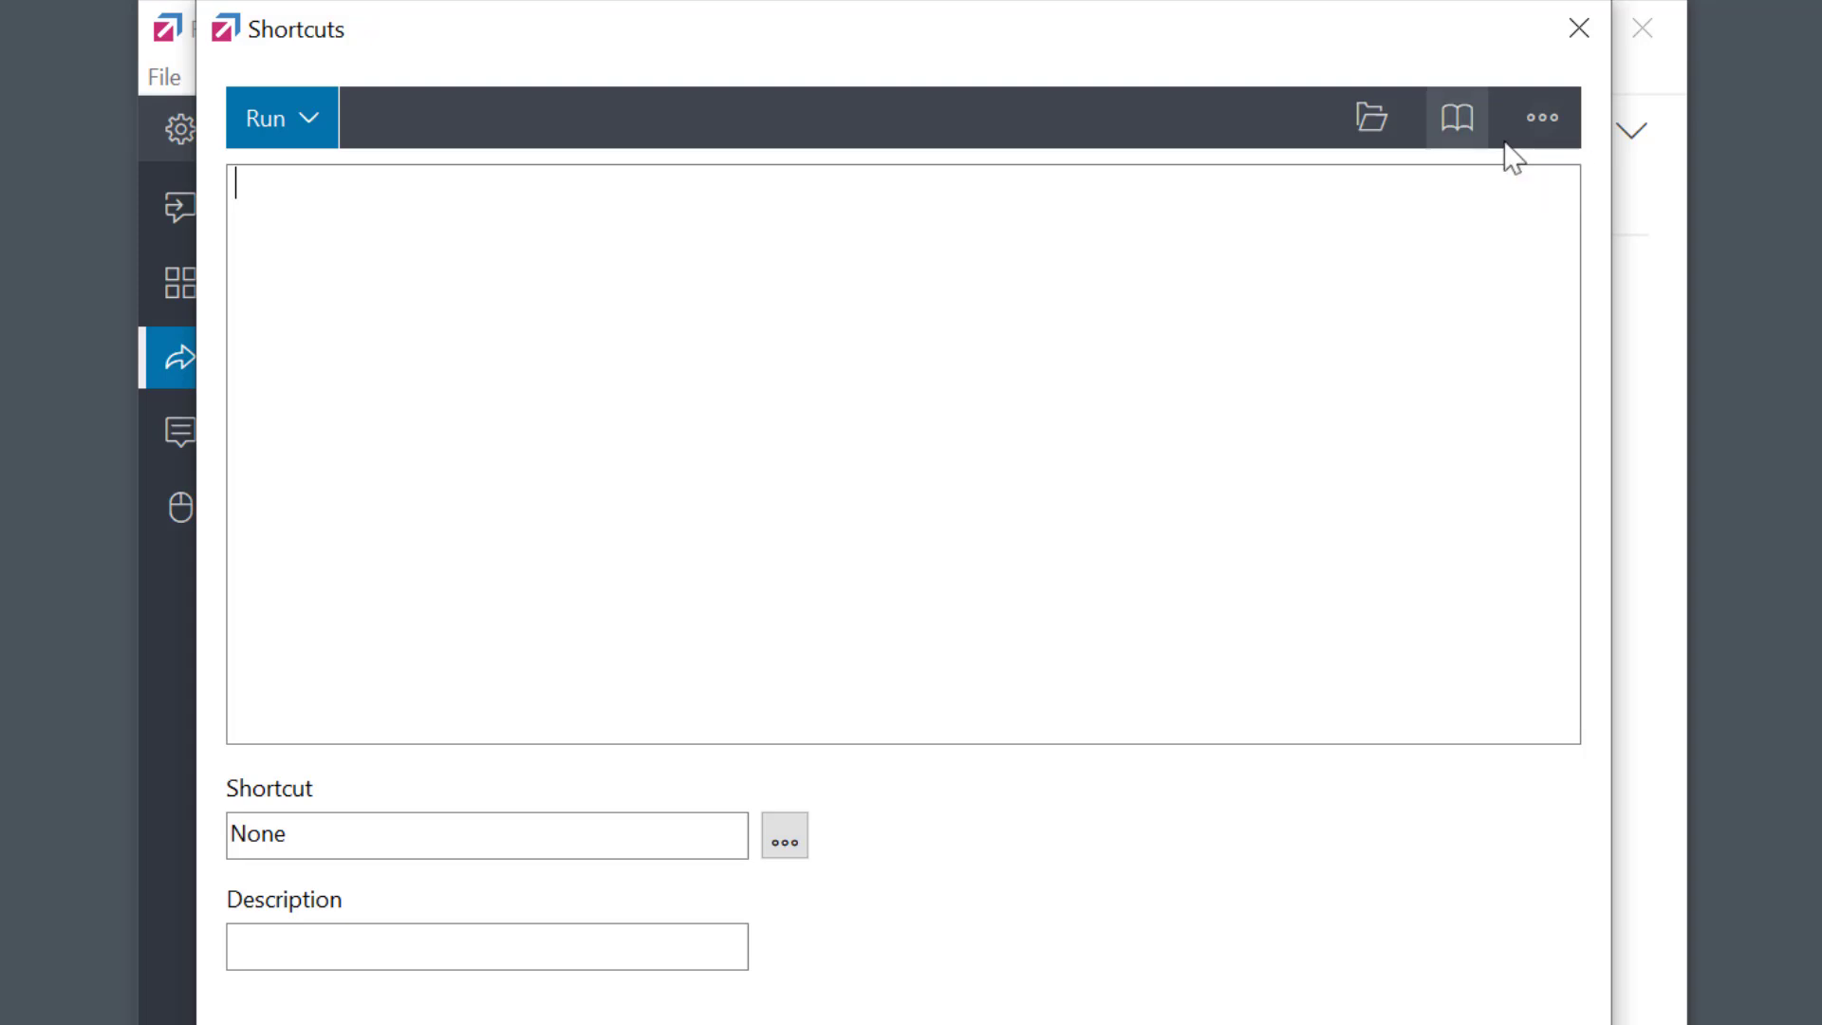
click(1466, 139)
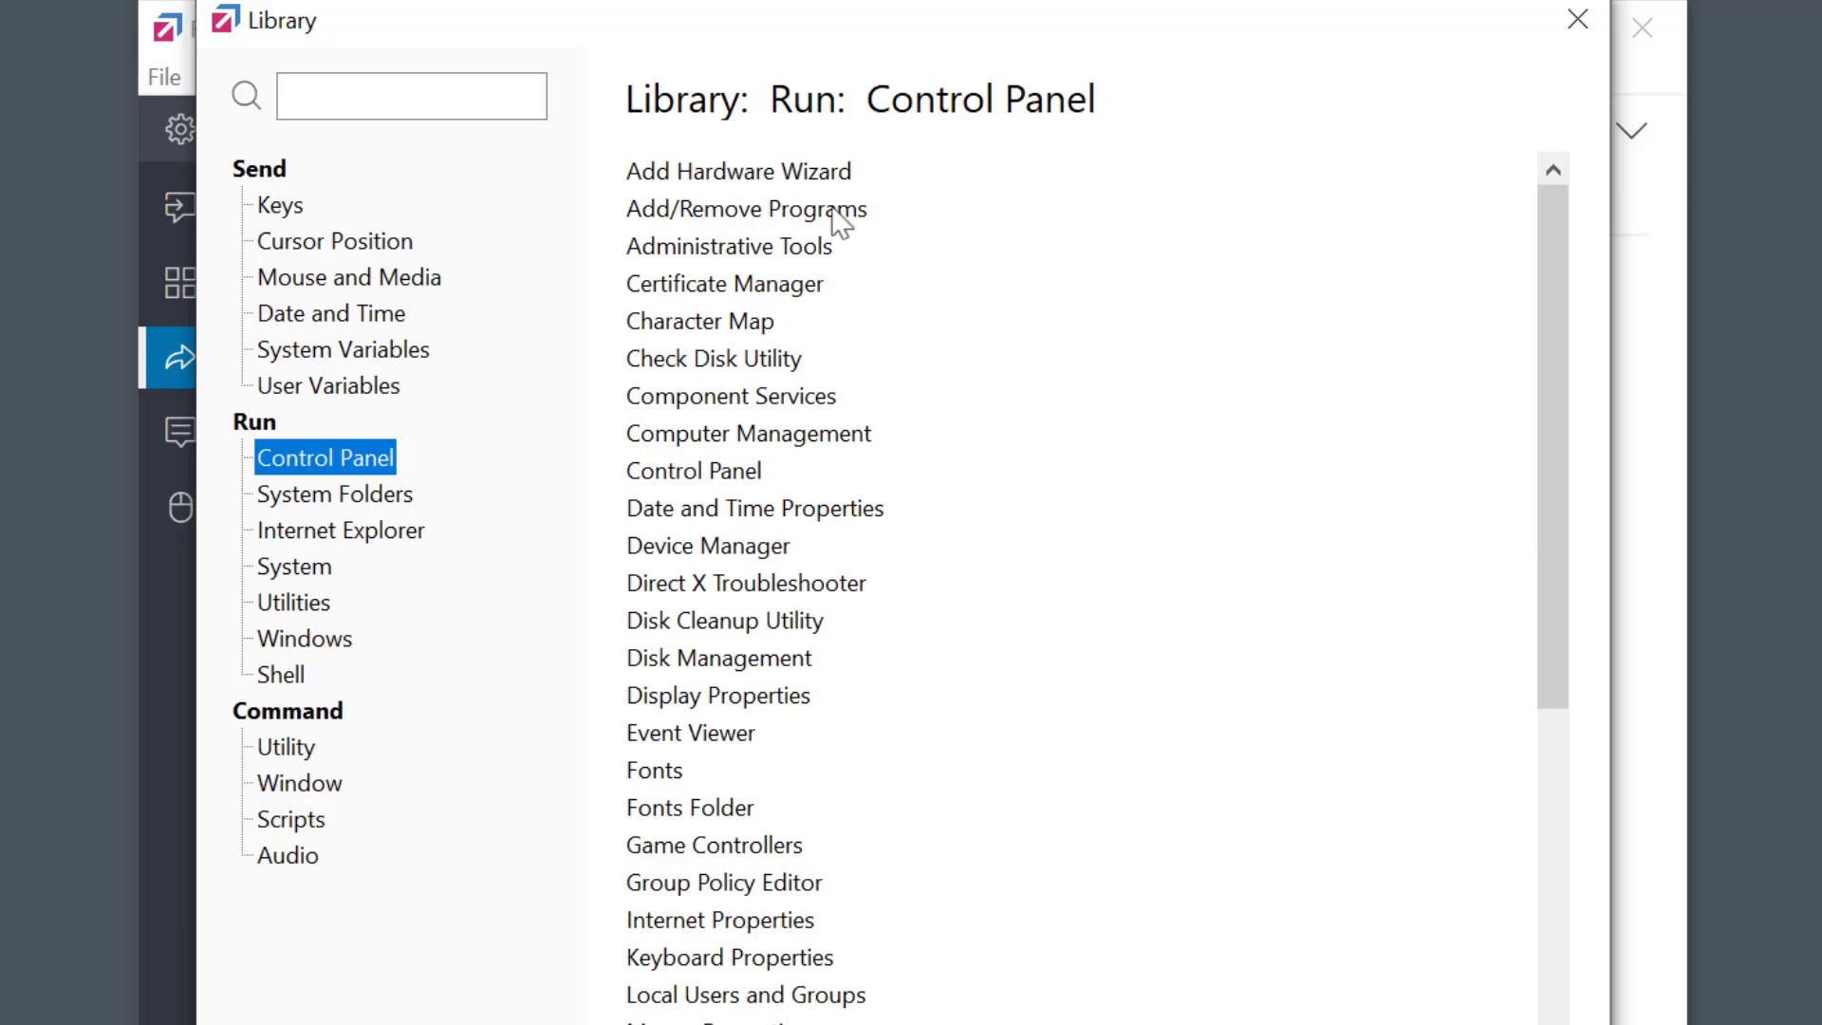
Look through the Mouse and Media and Internet Explorer categories, and insert the Utility command Convert Text to Upper.
click(348, 274)
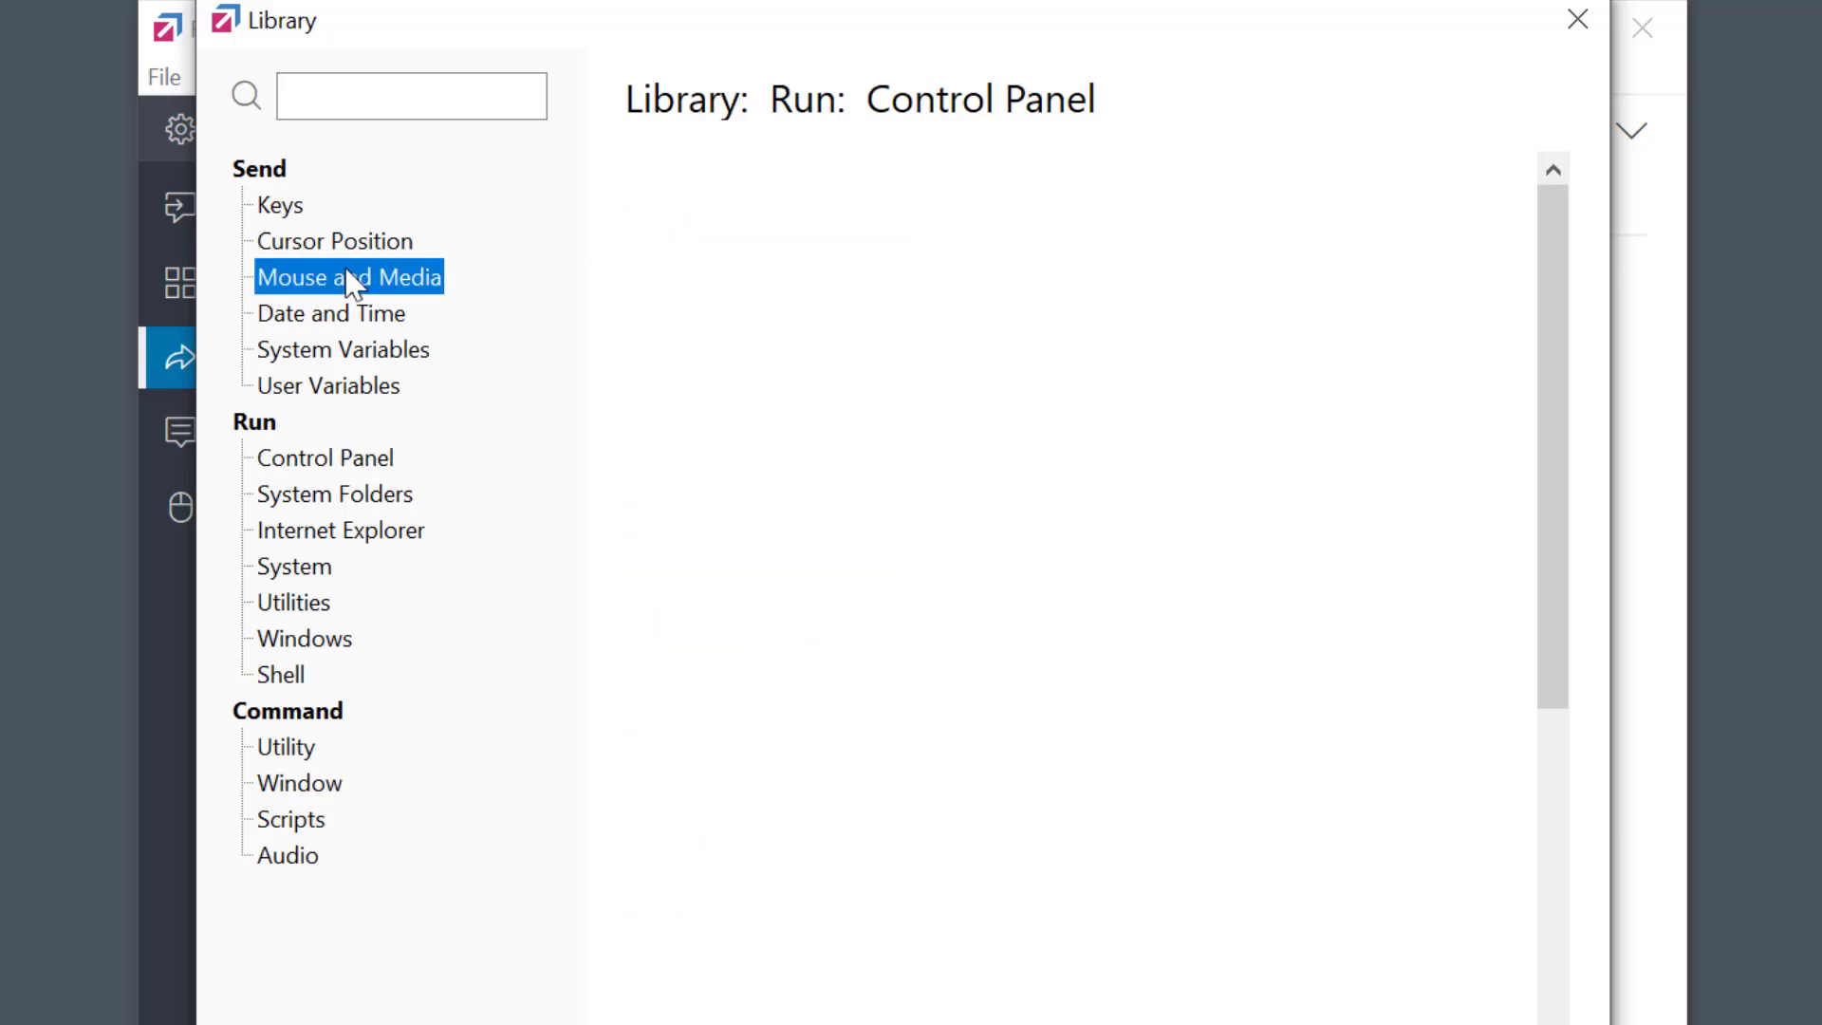
click(309, 537)
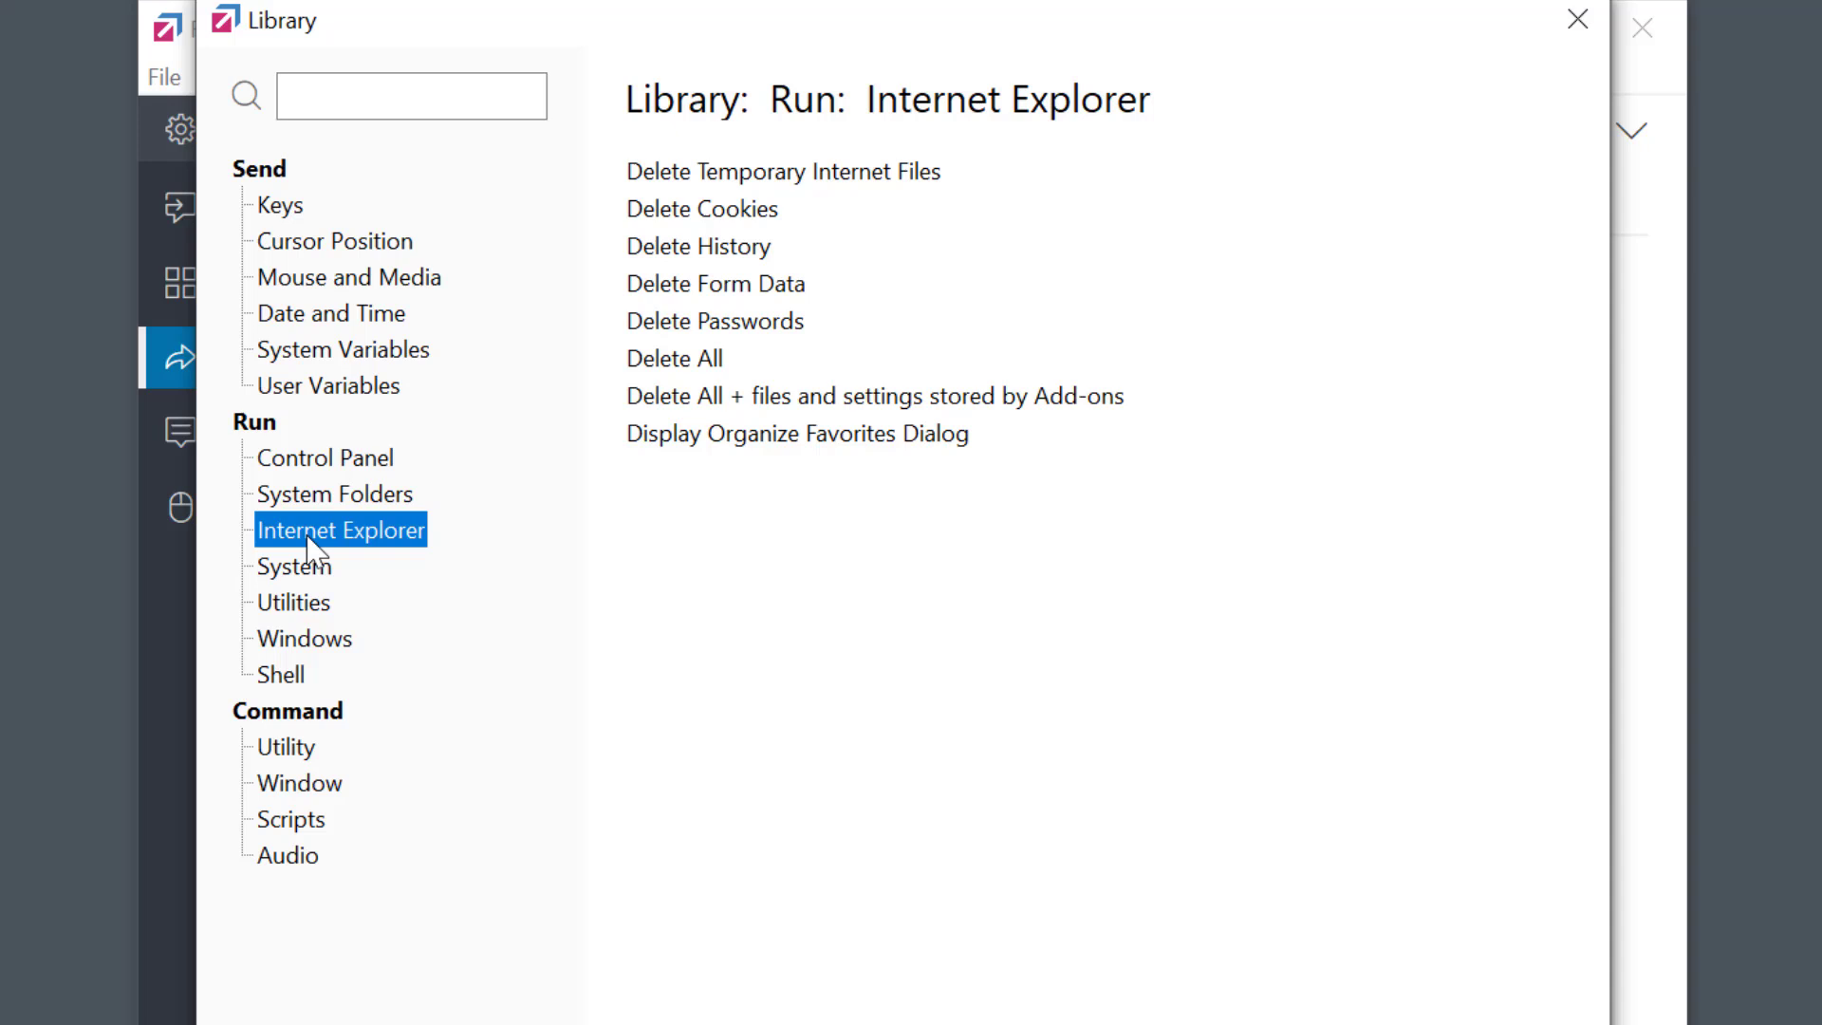
click(302, 749)
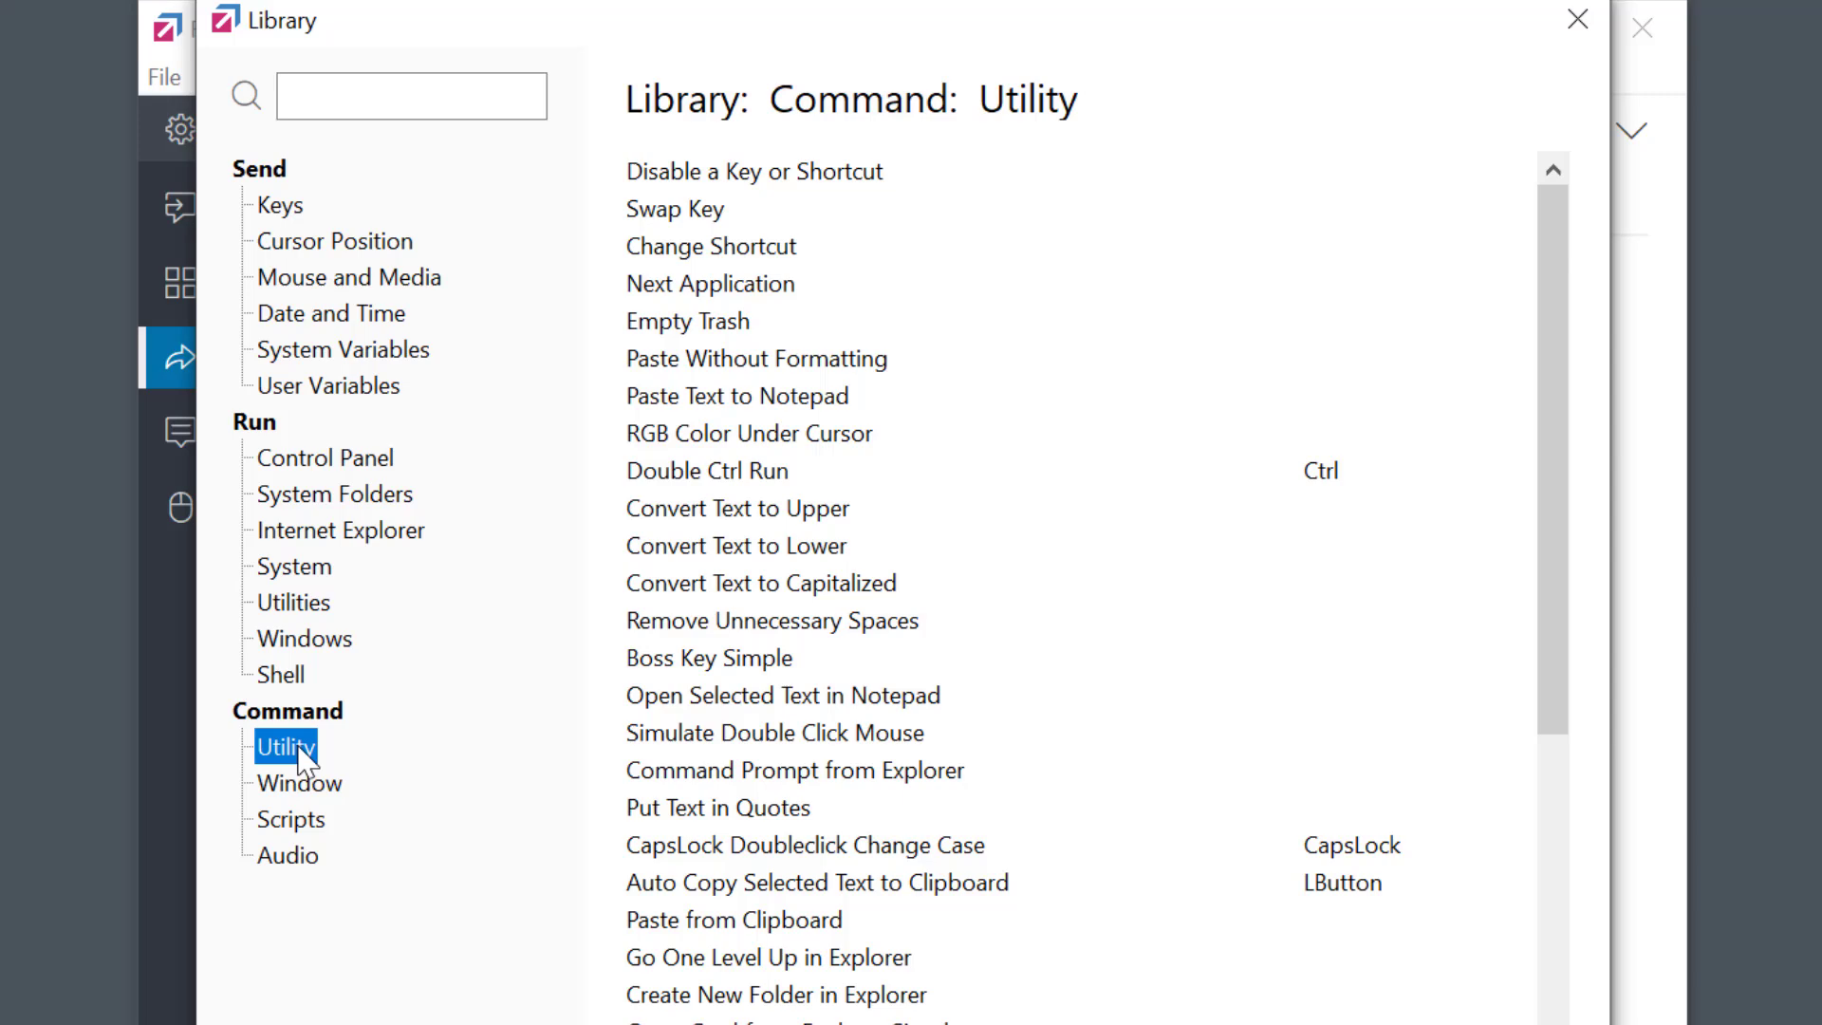
click(816, 517)
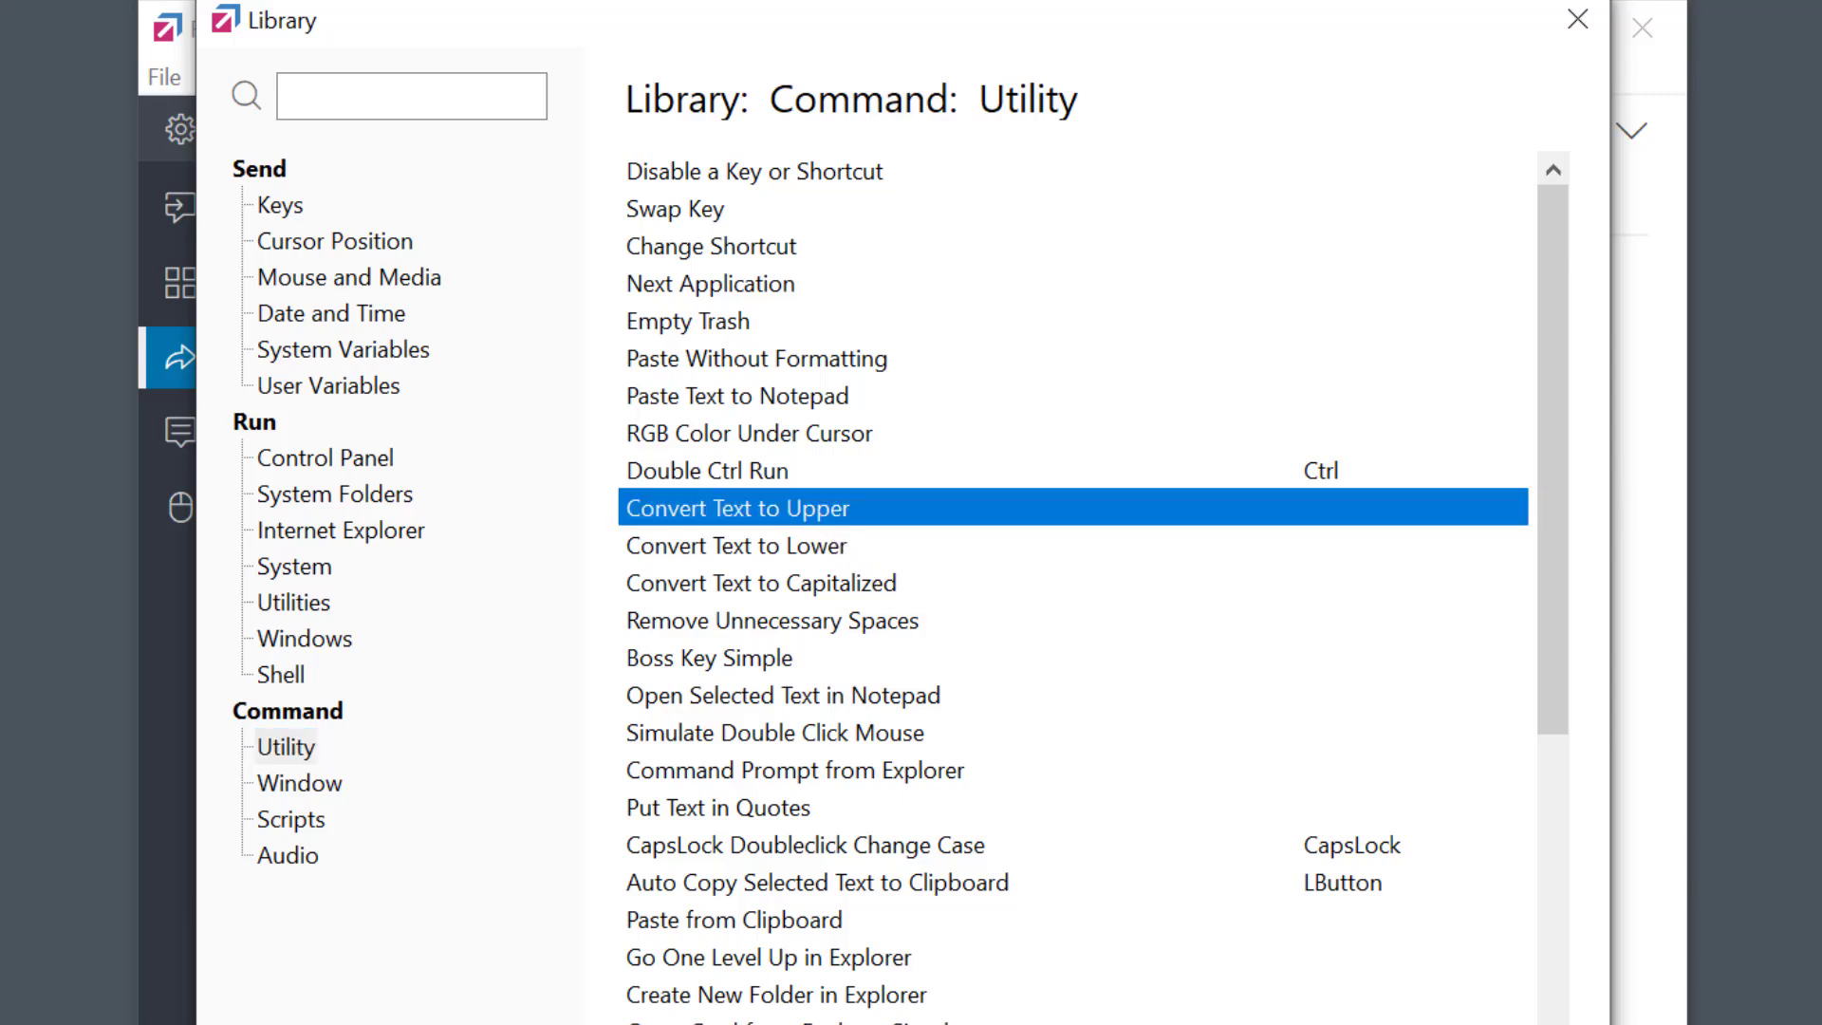
key(Return)
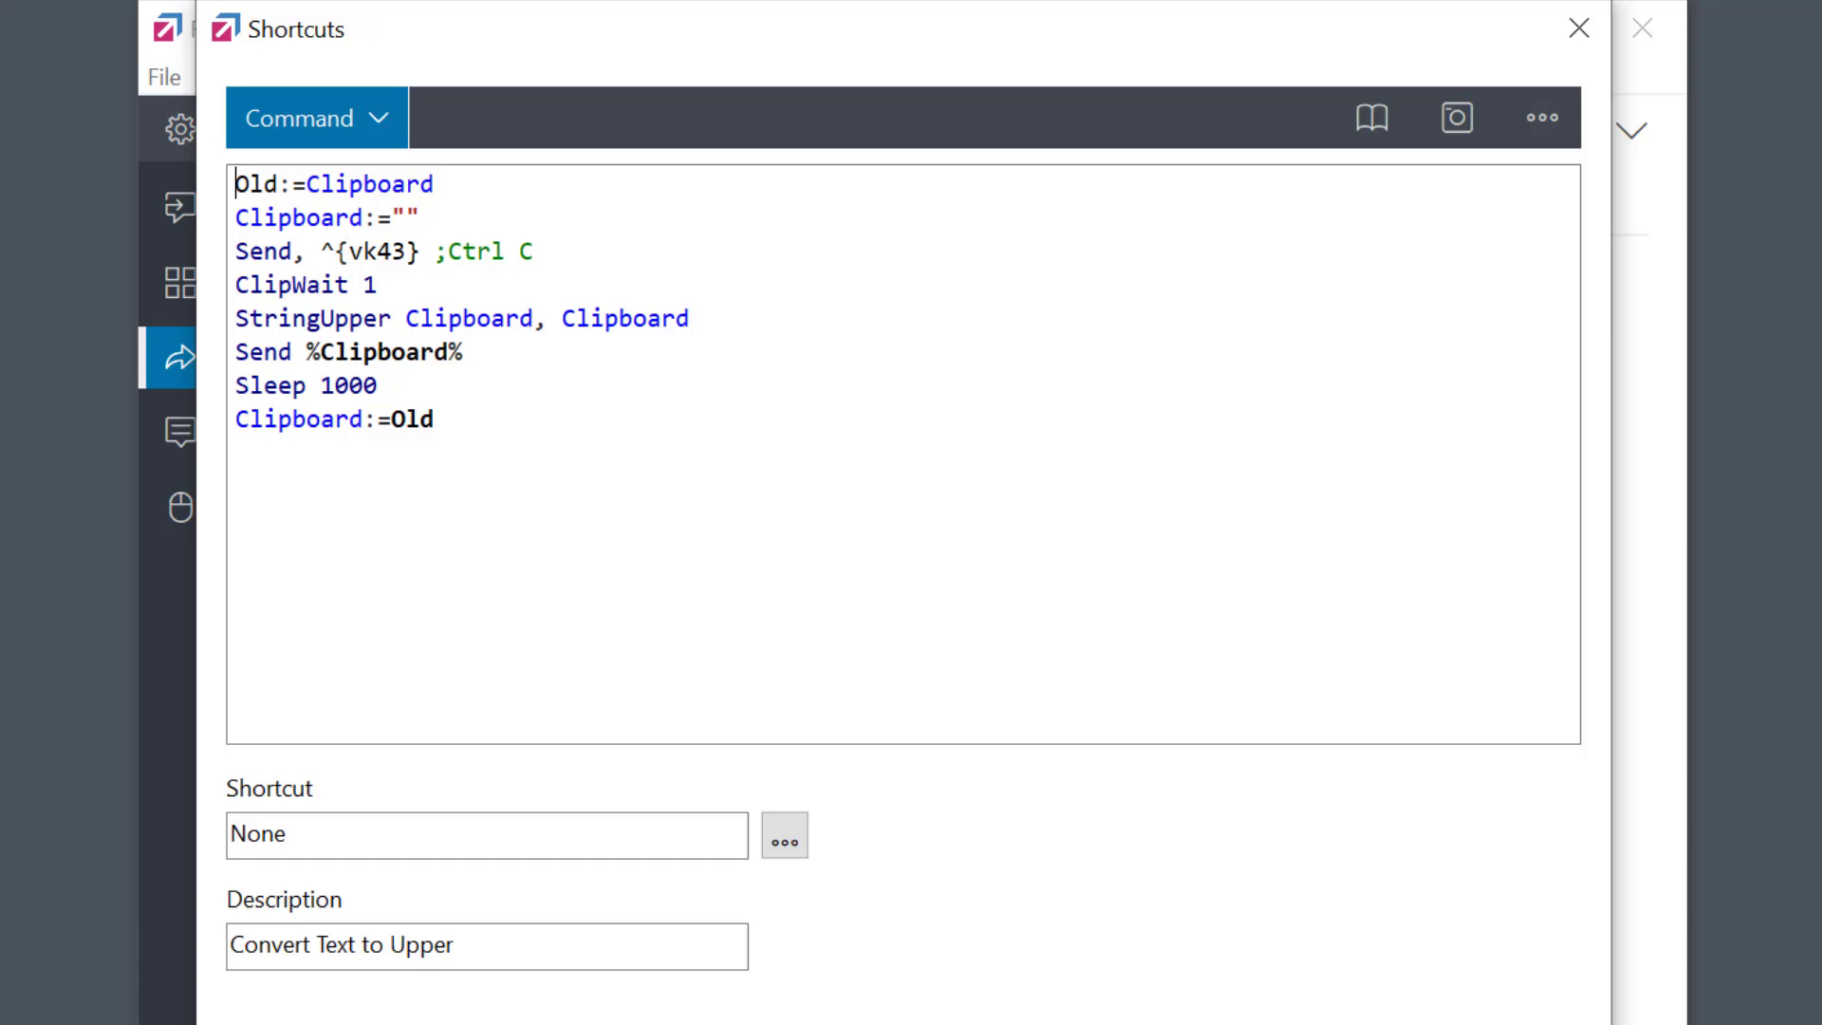
Assign Ctrl + T to the Convert Text to Upper shortcut and save it.
click(469, 847)
key(ctrl+t)
key(Return)
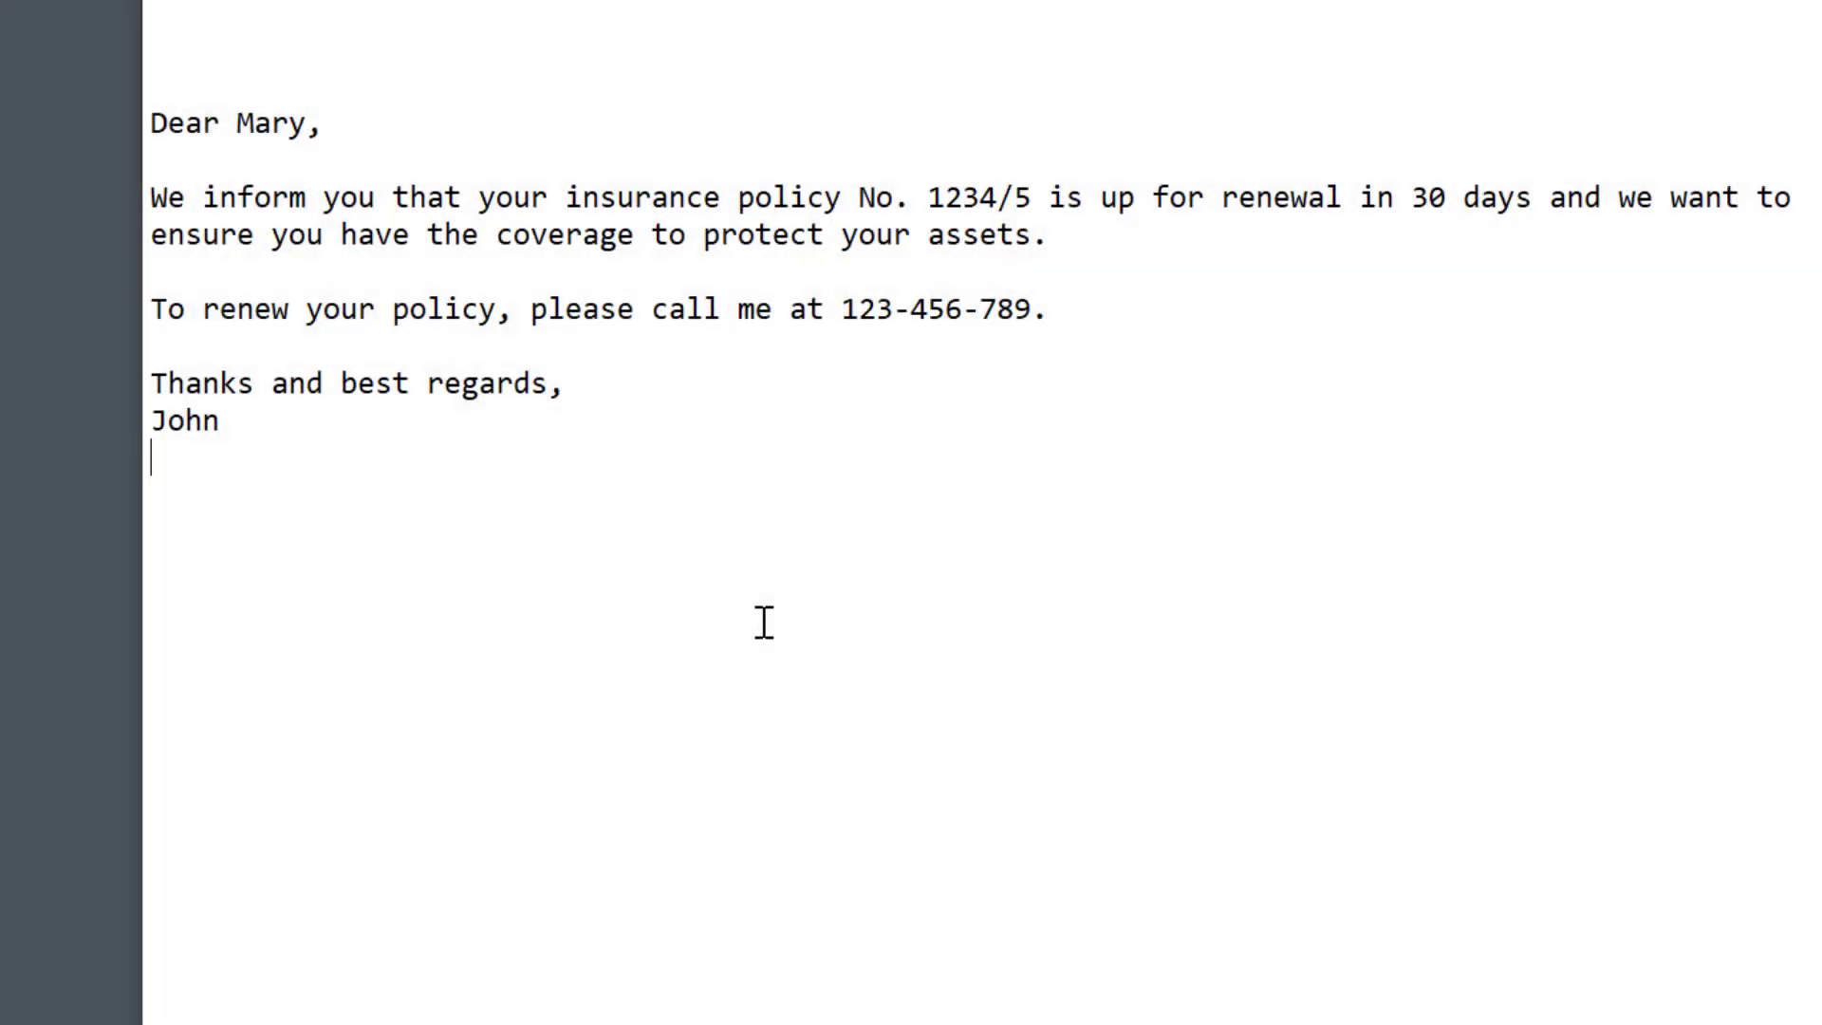
Test the new uppercase shortcut on the letter's policy renewal sentence.
drag(151, 308, 1051, 311)
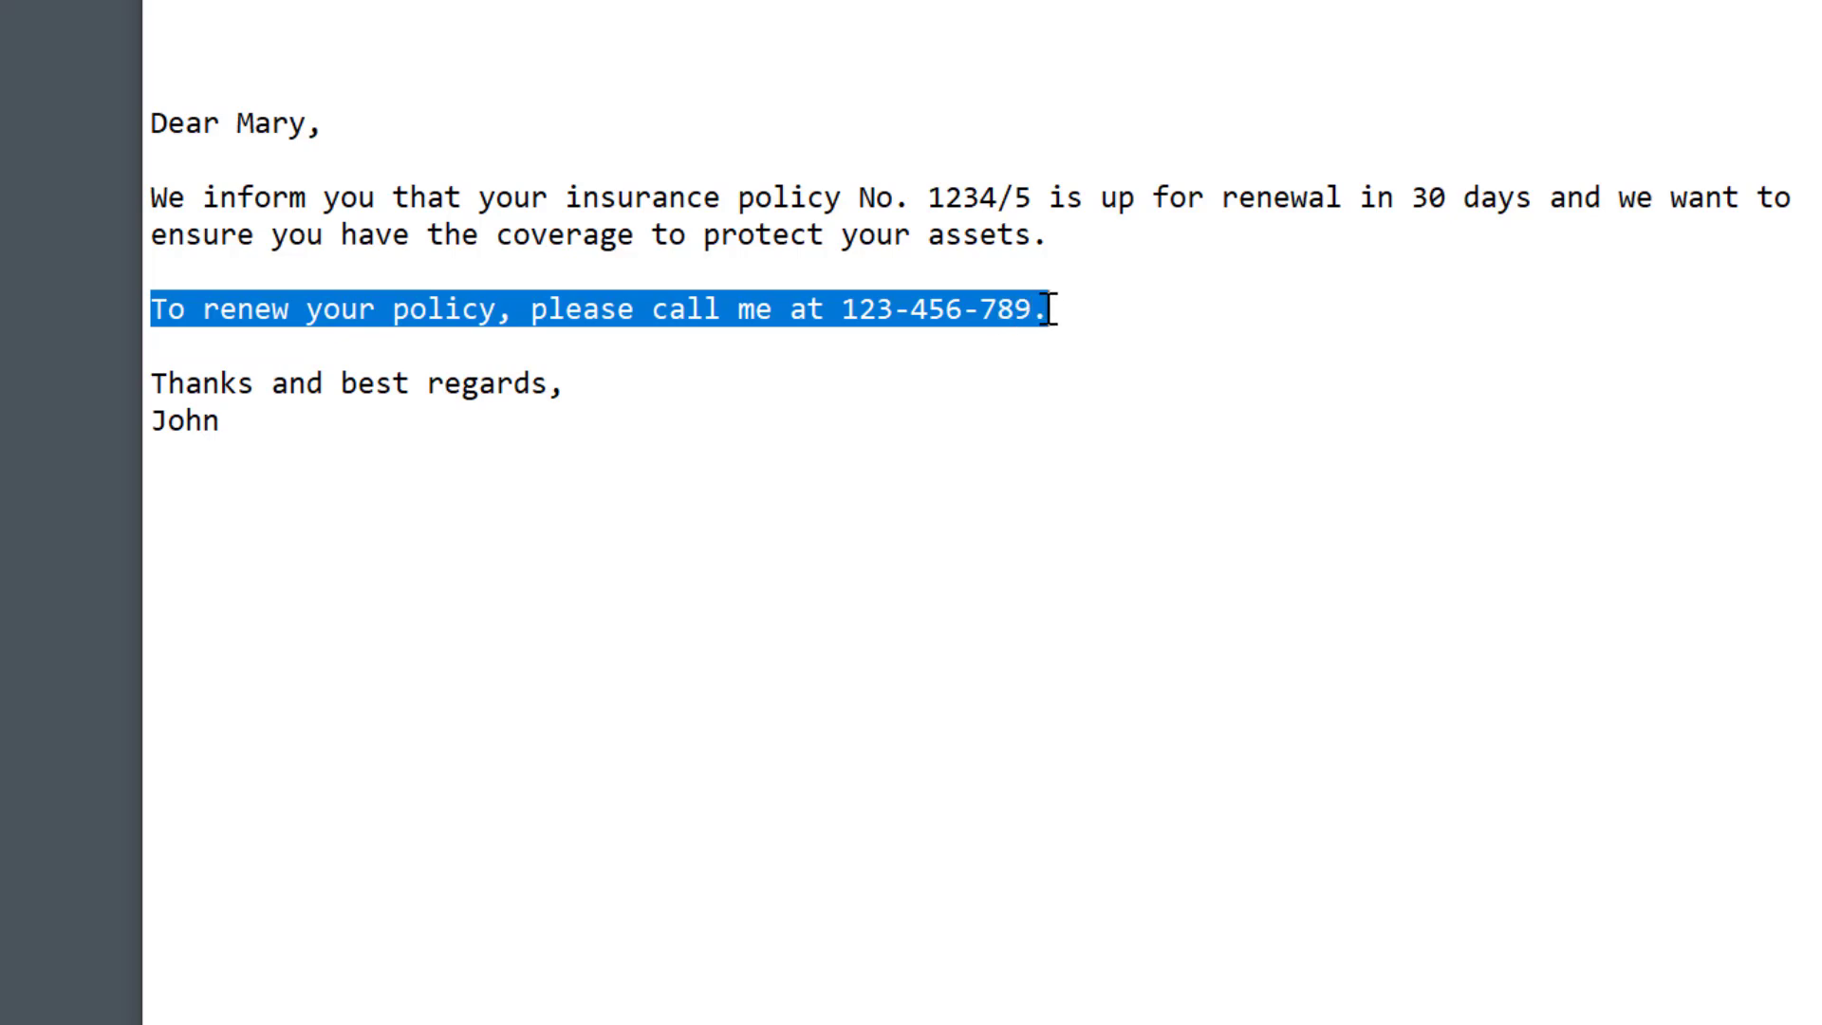
key(ctrl+t)
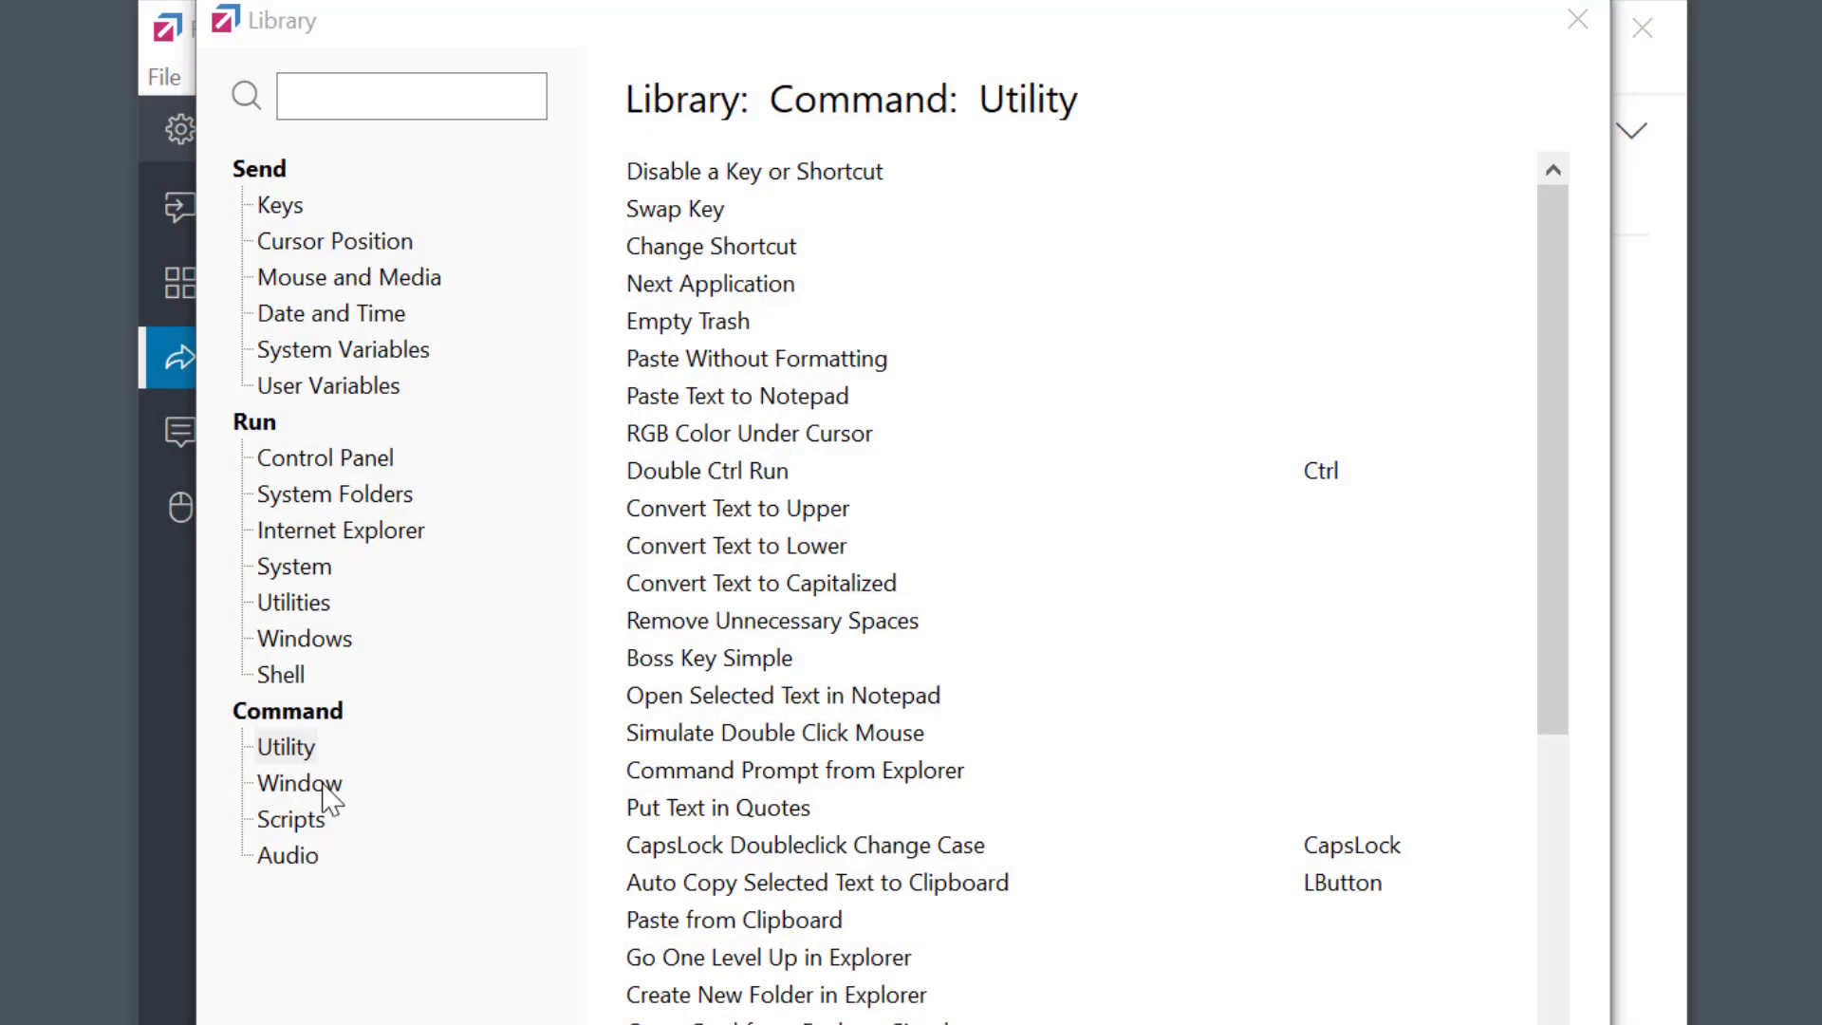
Insert Double-click Esc Minimize Window from the library's Window commands.
click(327, 785)
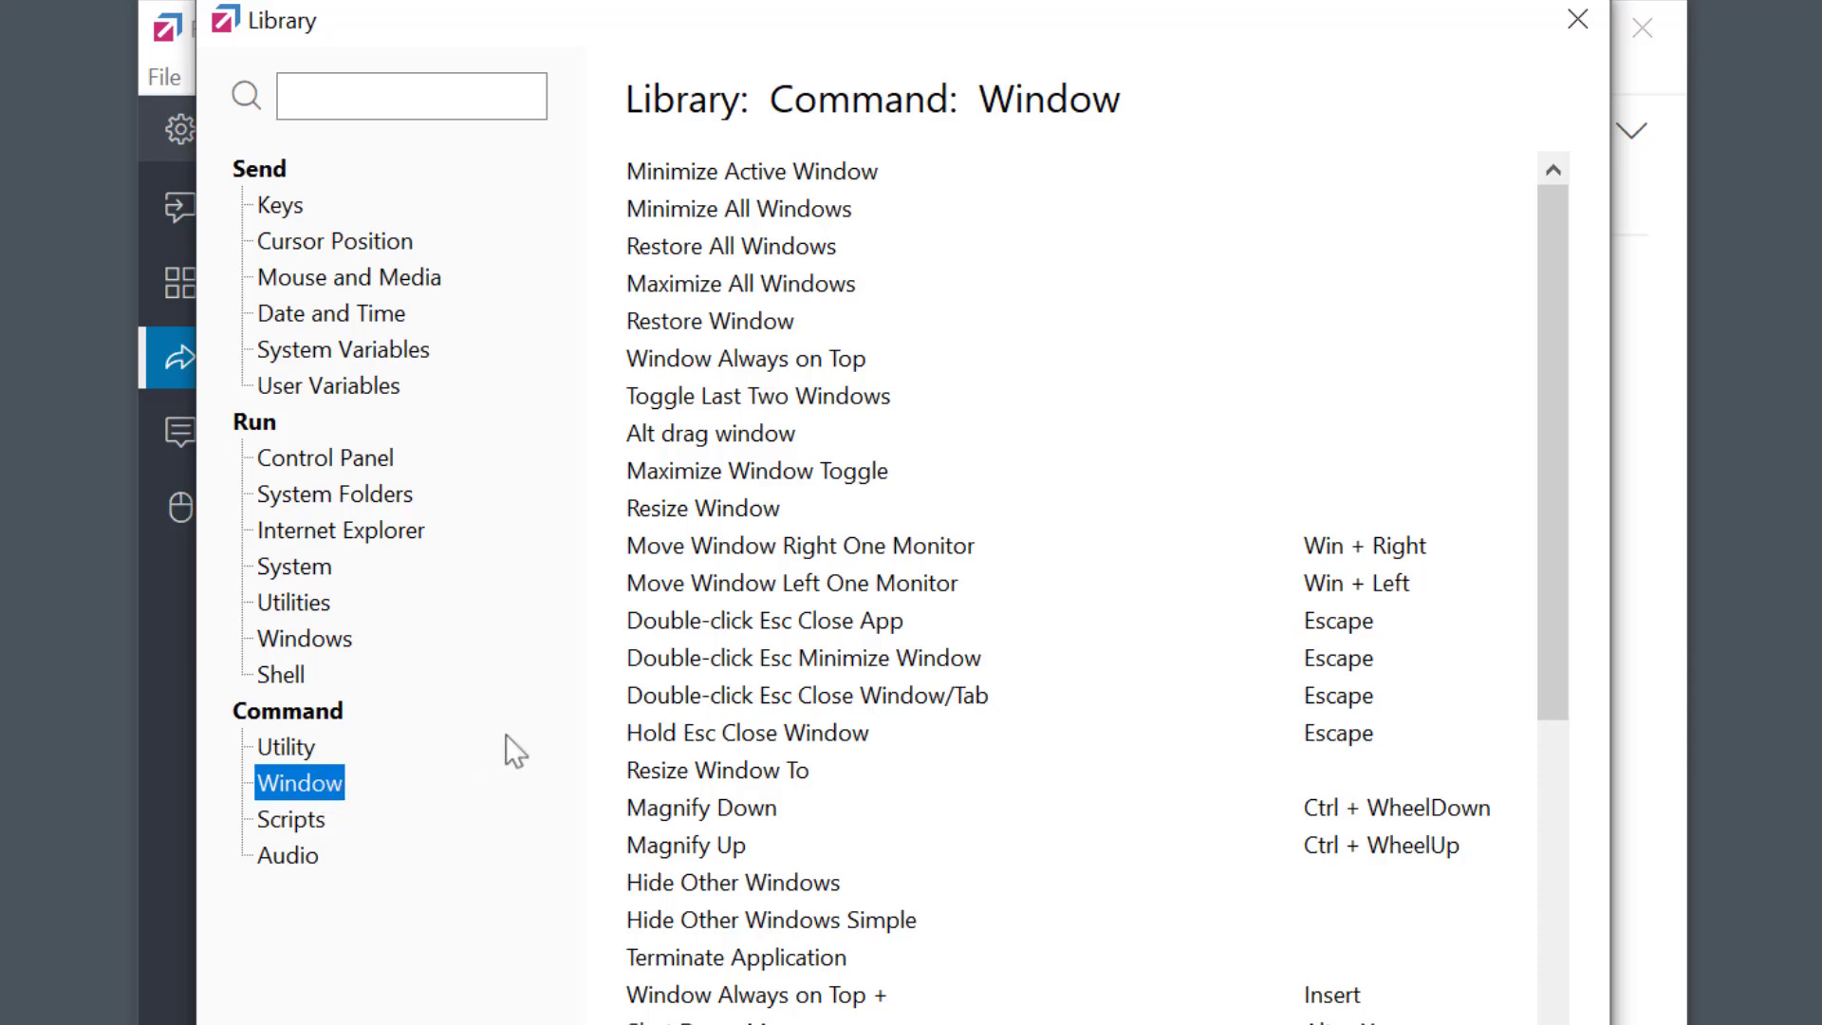
click(814, 661)
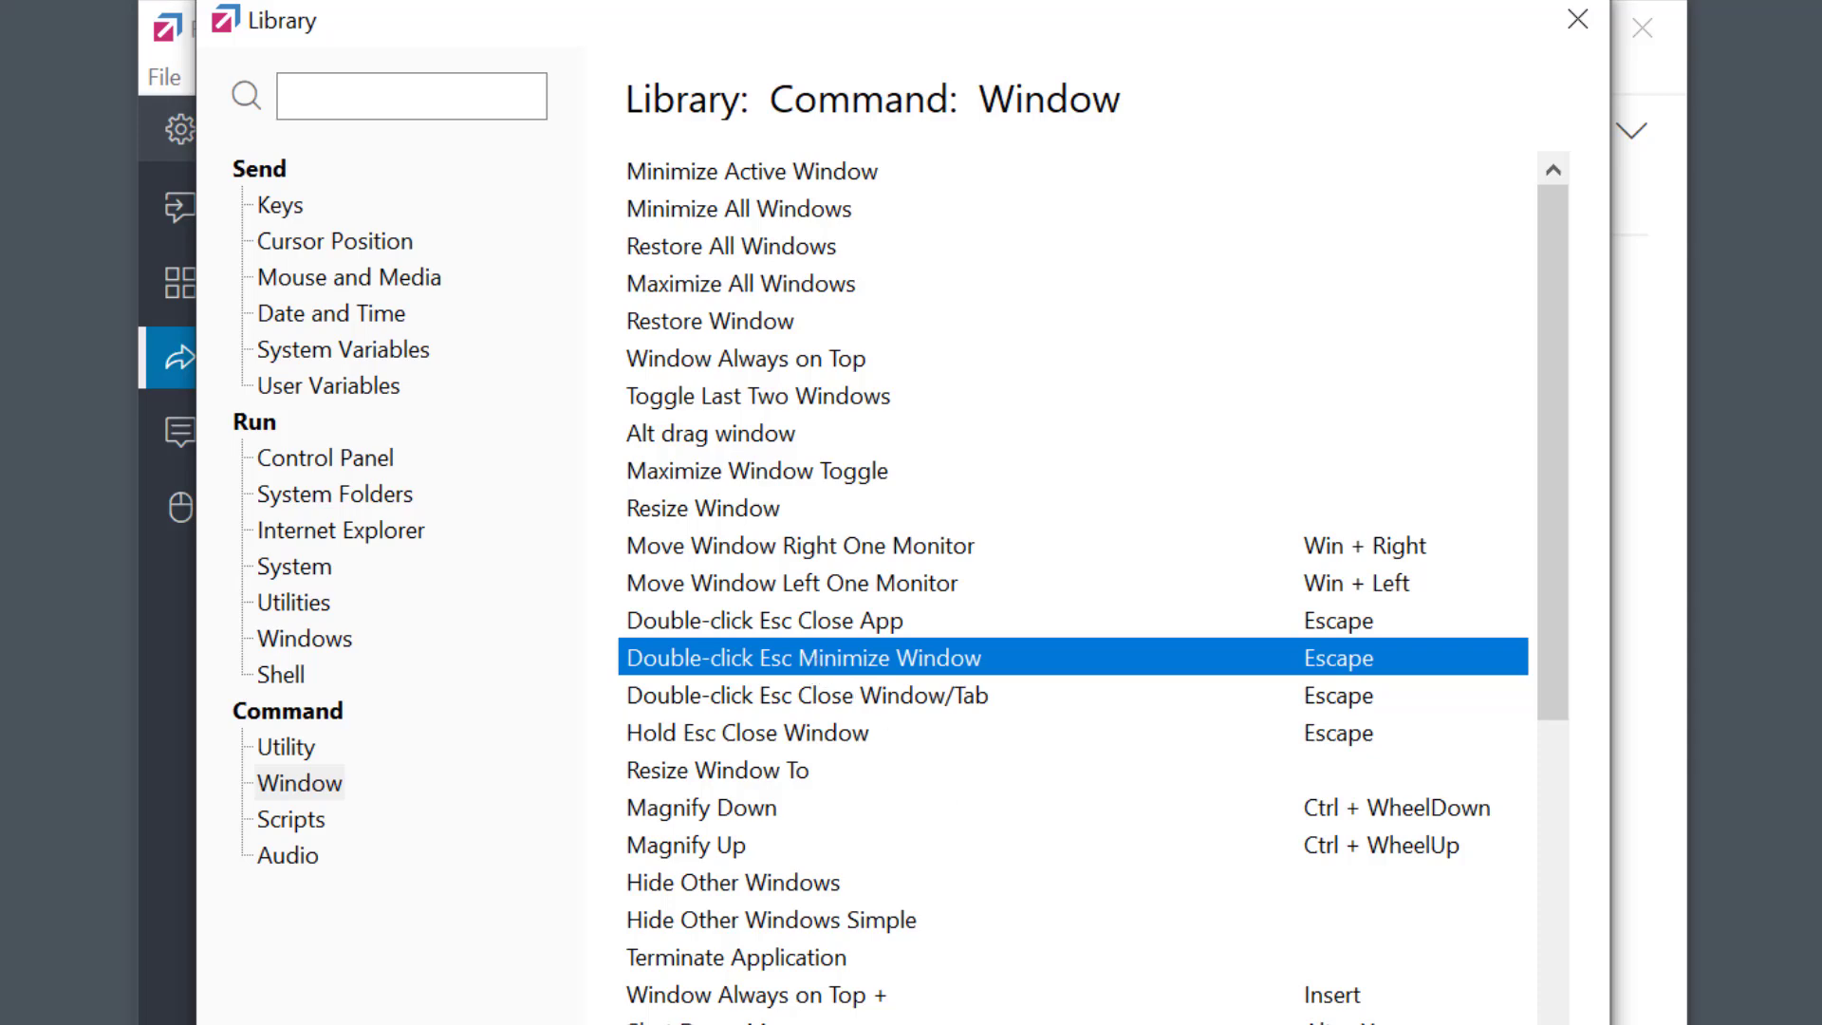
key(Return)
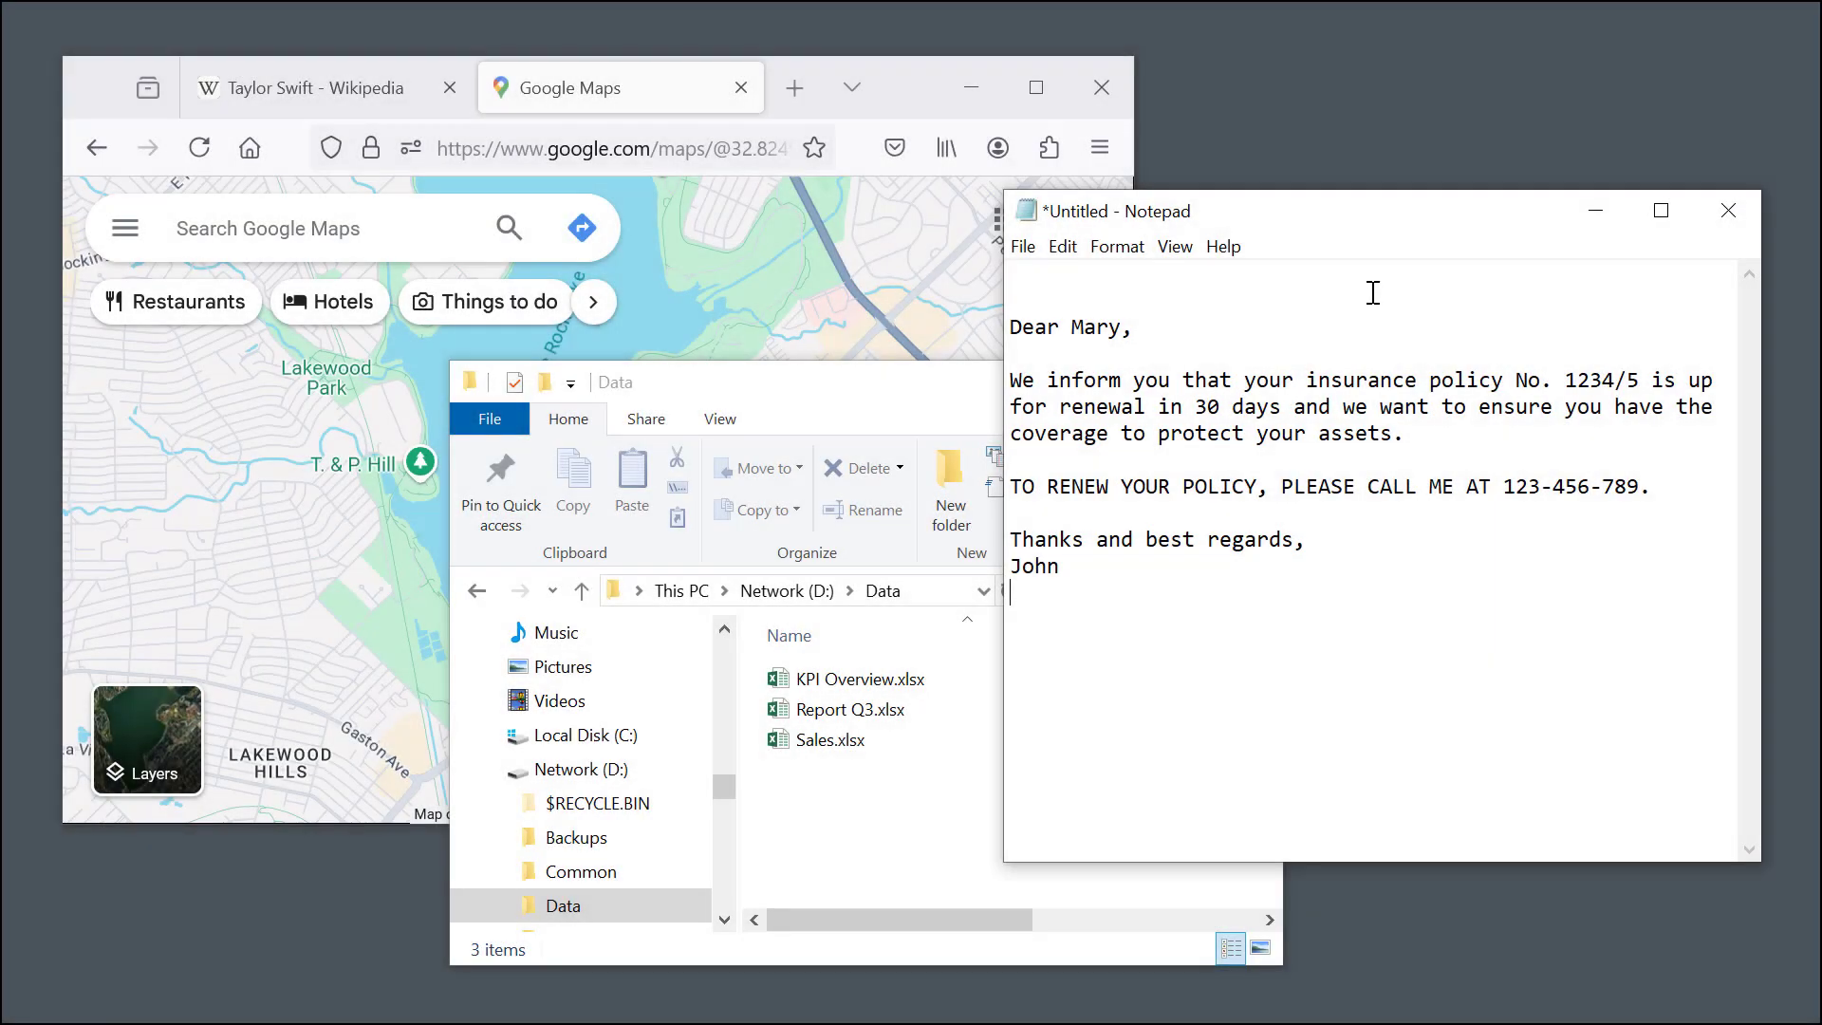
Test the double-Esc minimize command on the Notepad window.
key(Escape)
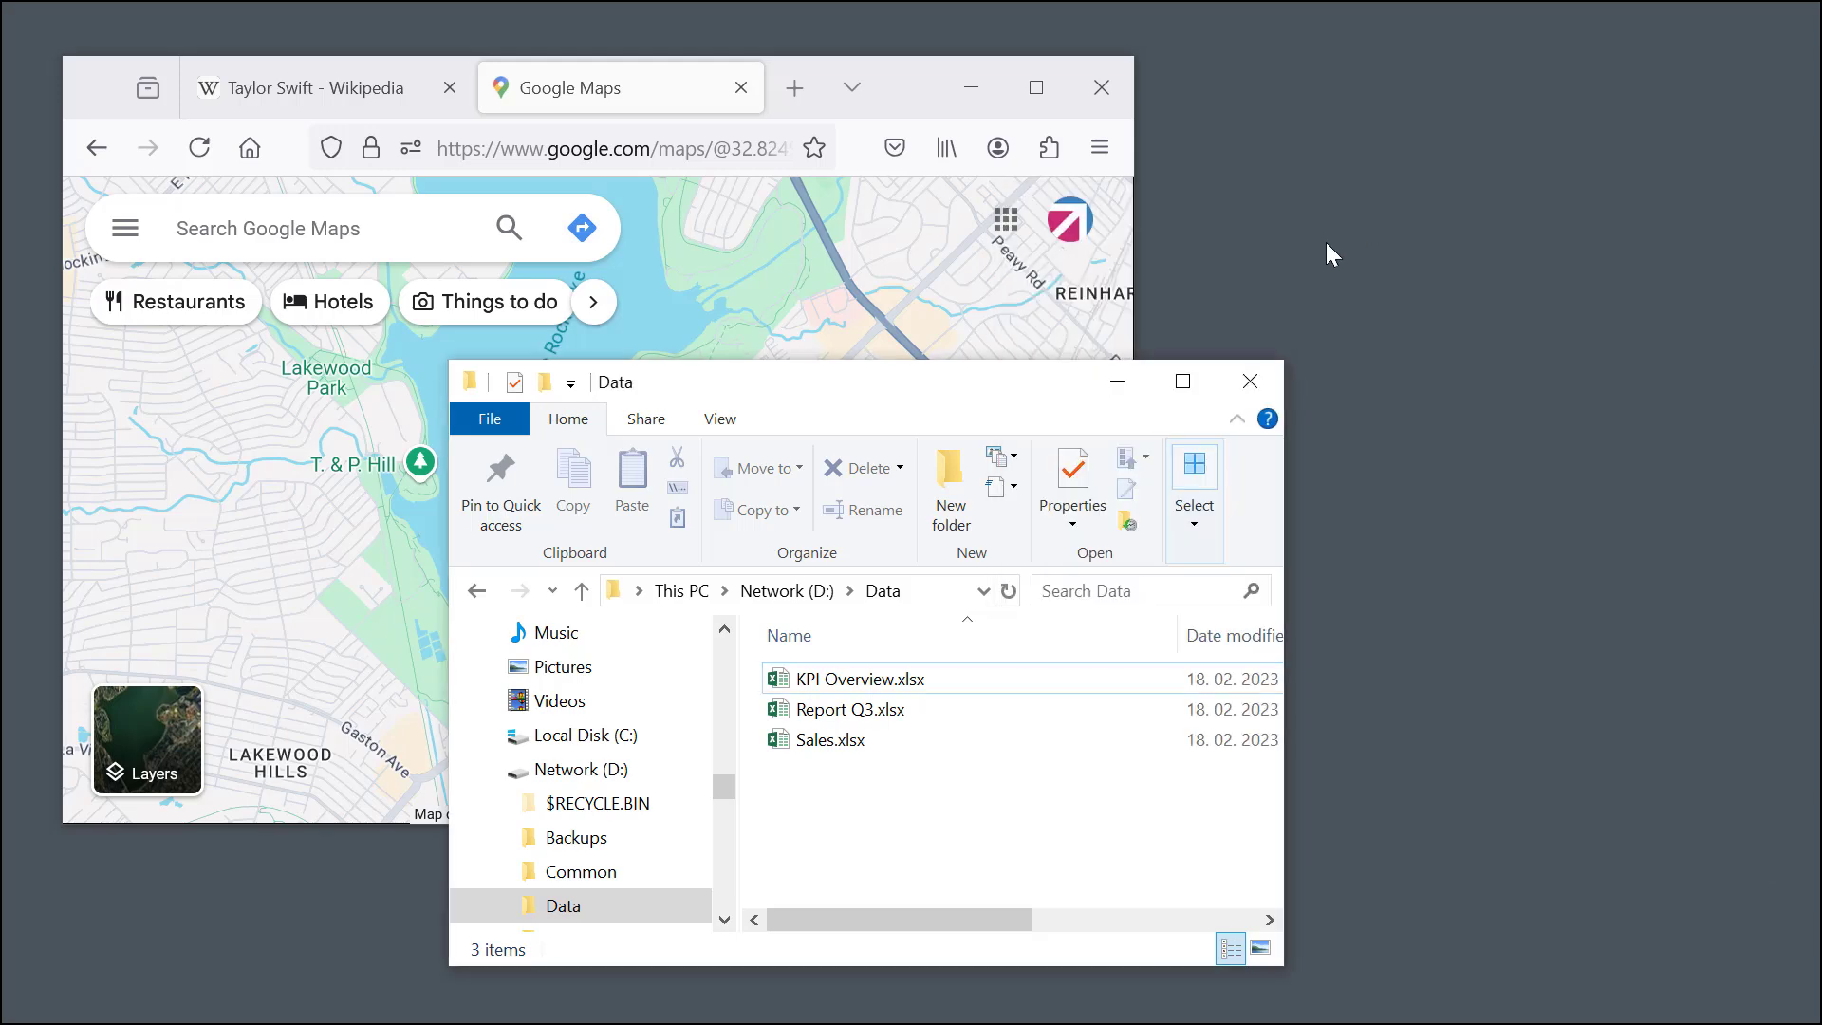
key(Escape)
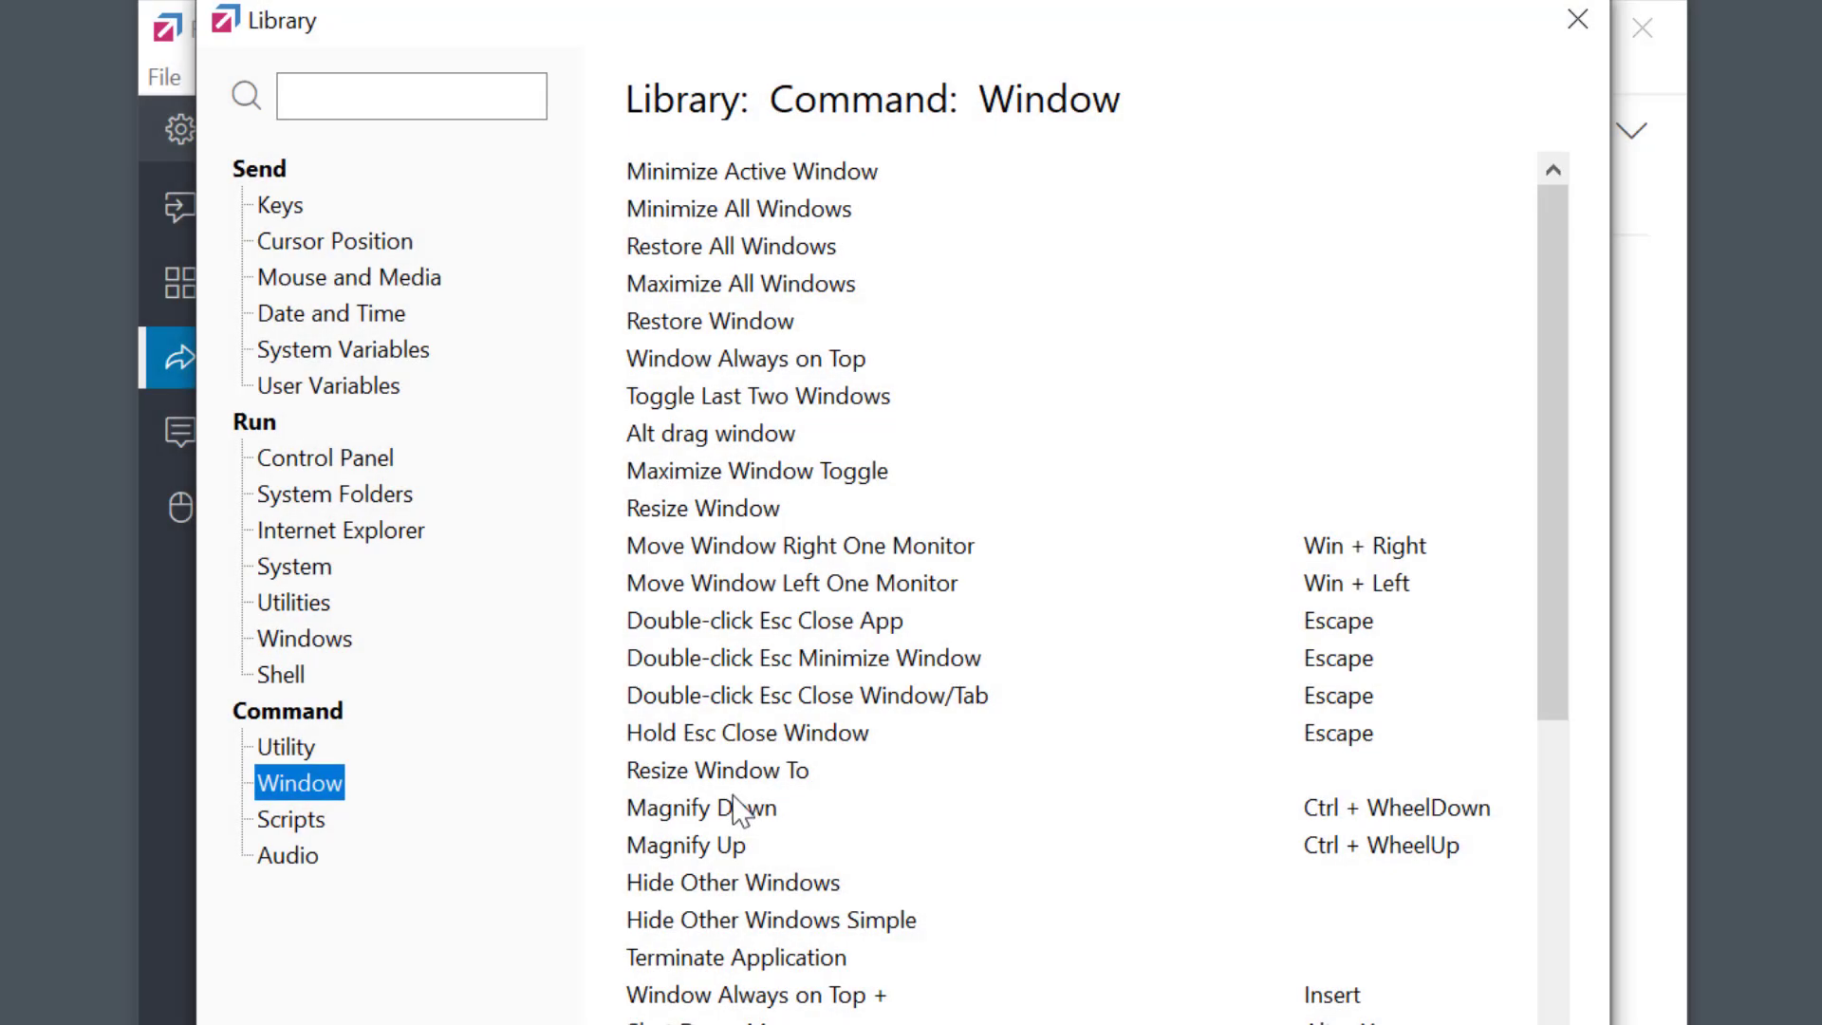
Examine the library's Scripts, Audio, Keys, Date and Time, and Control Panel categories.
click(311, 831)
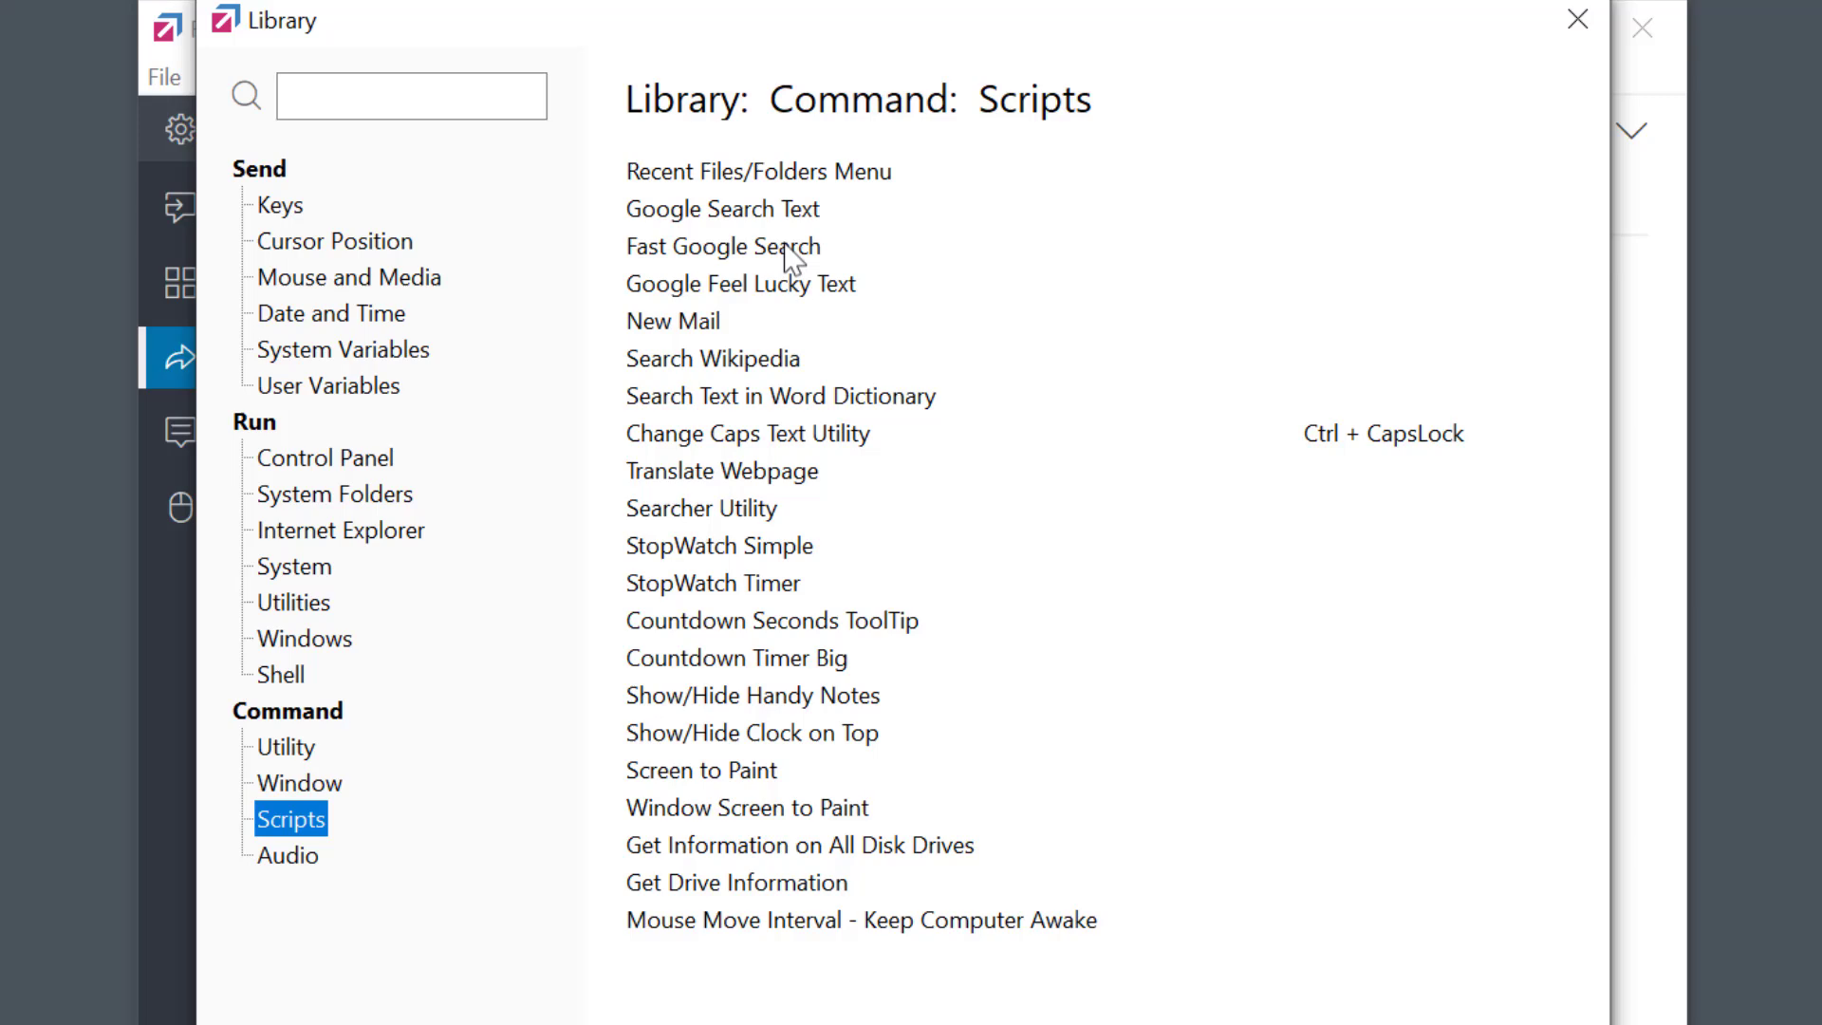
click(295, 859)
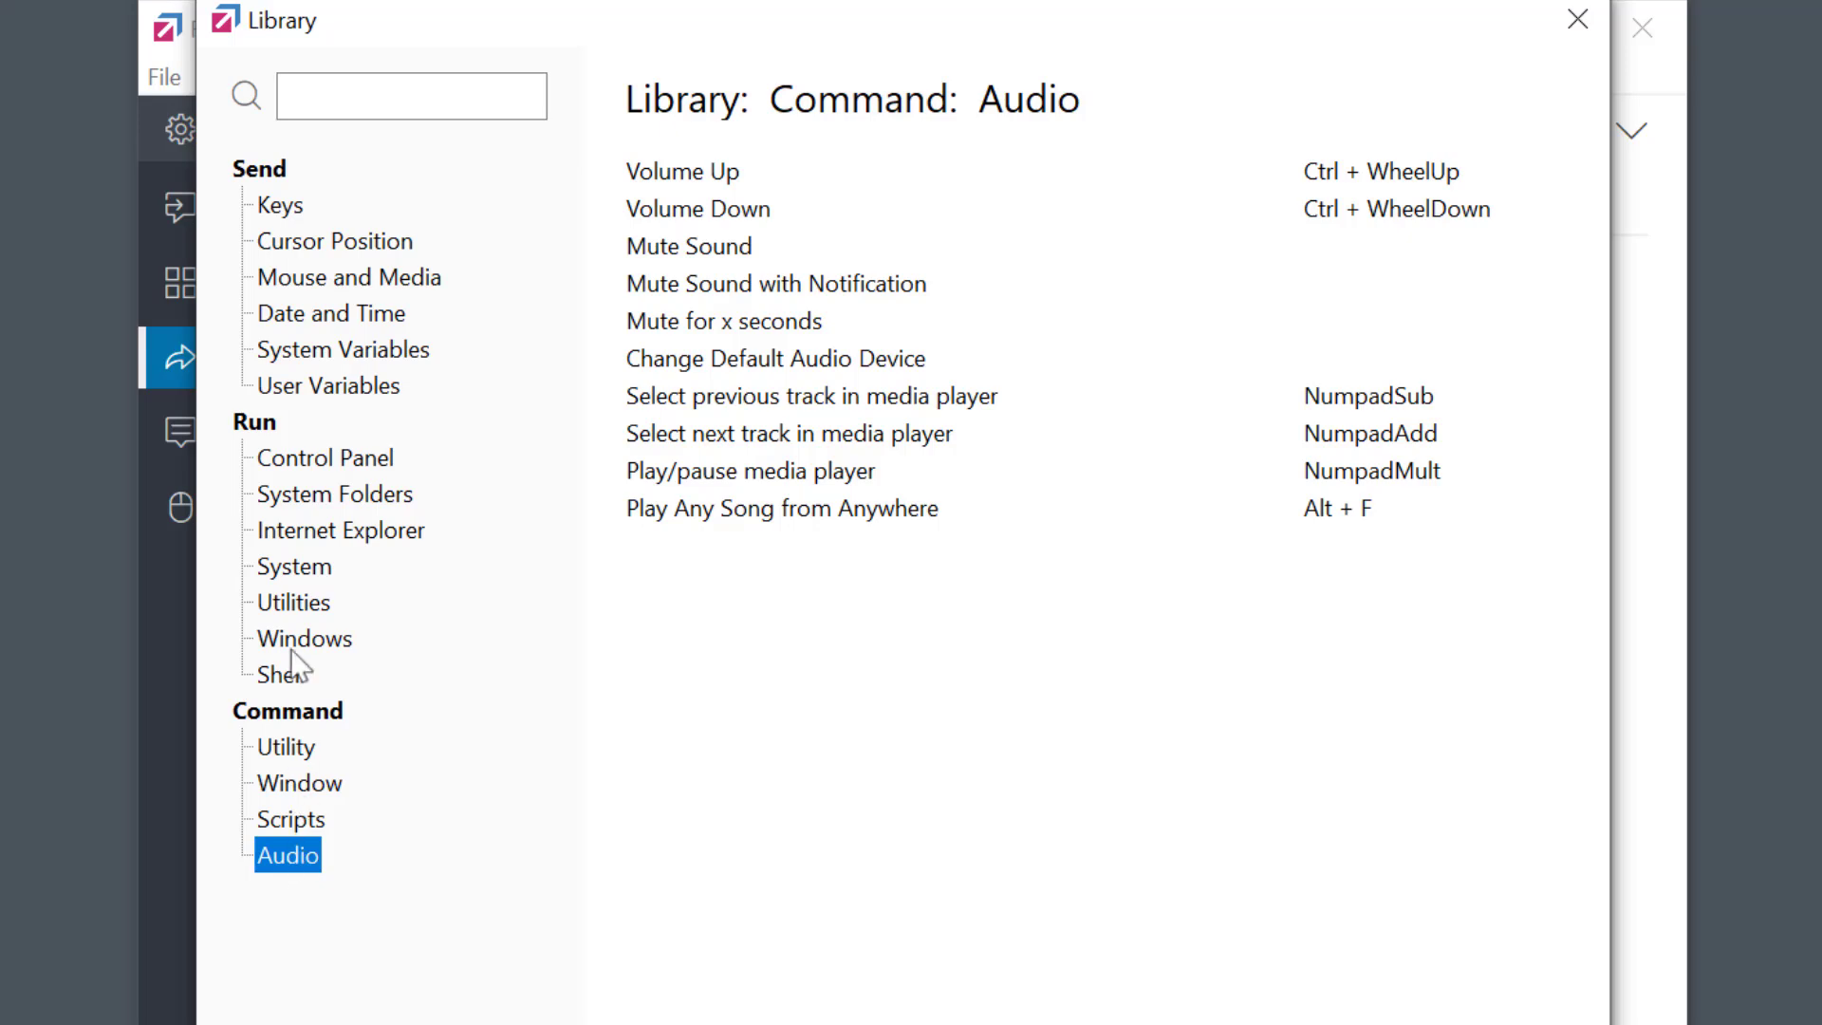
click(292, 214)
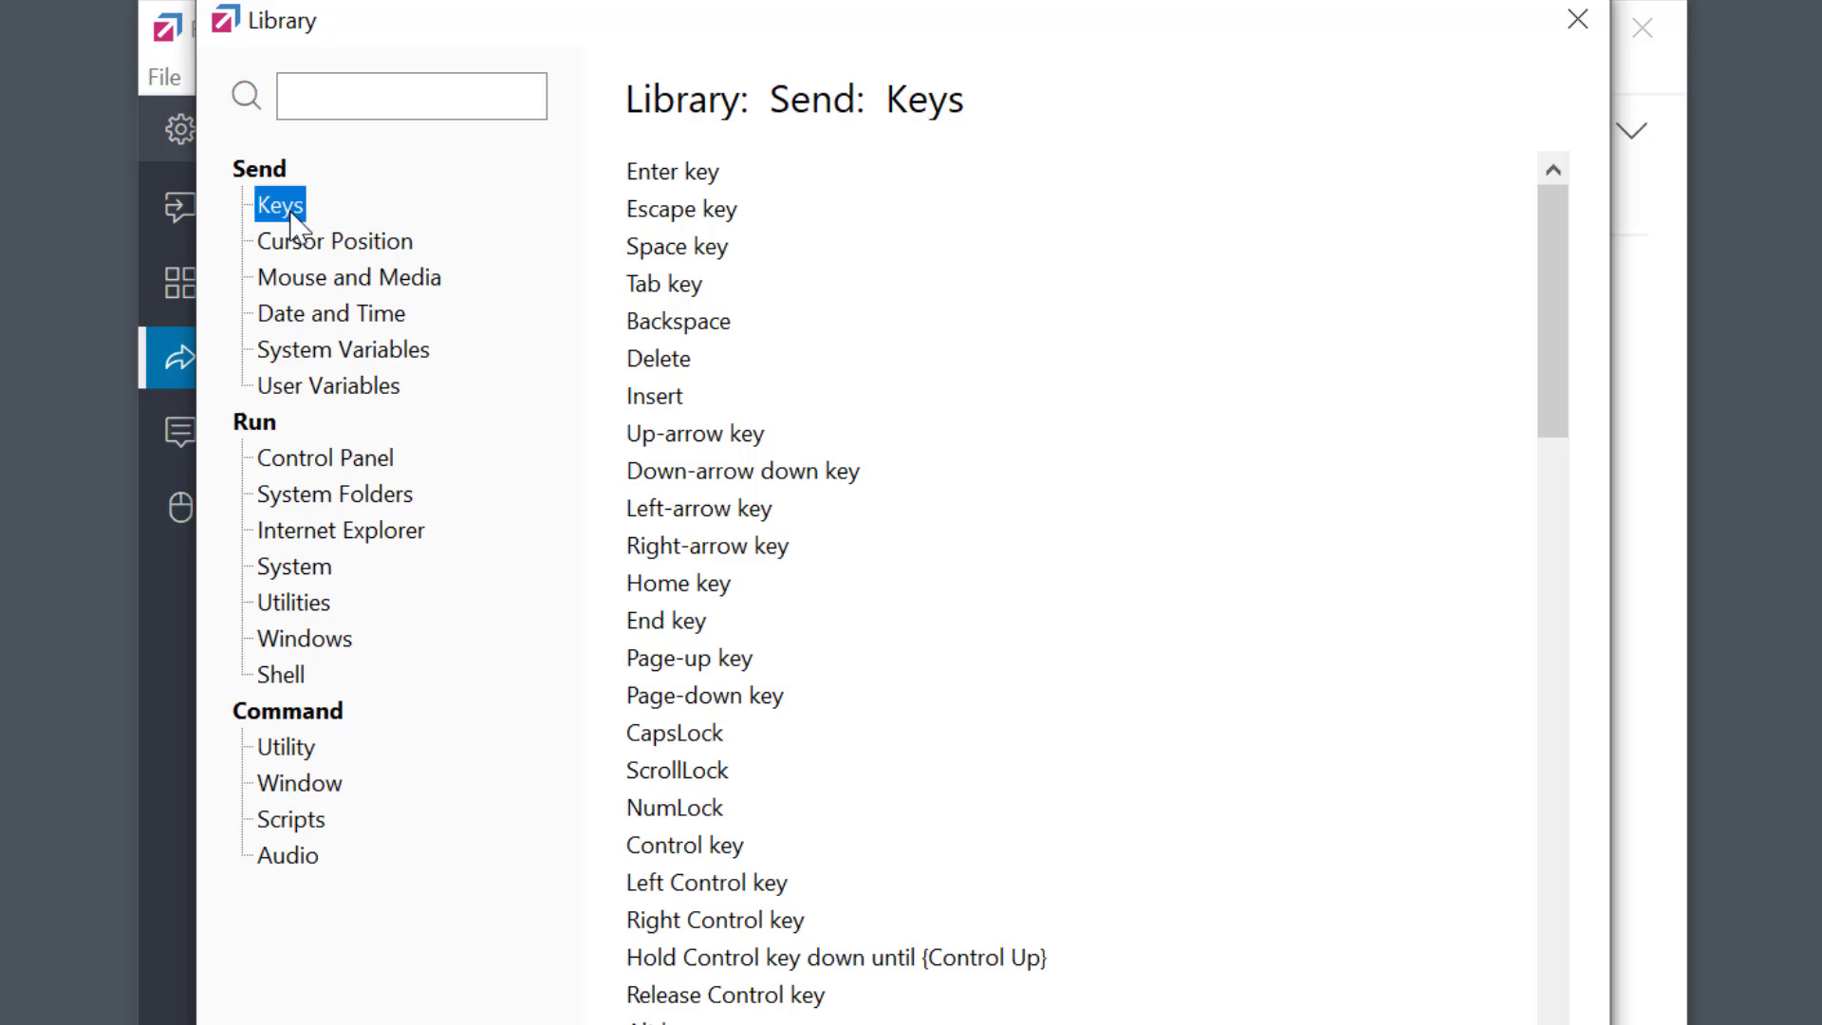
click(306, 320)
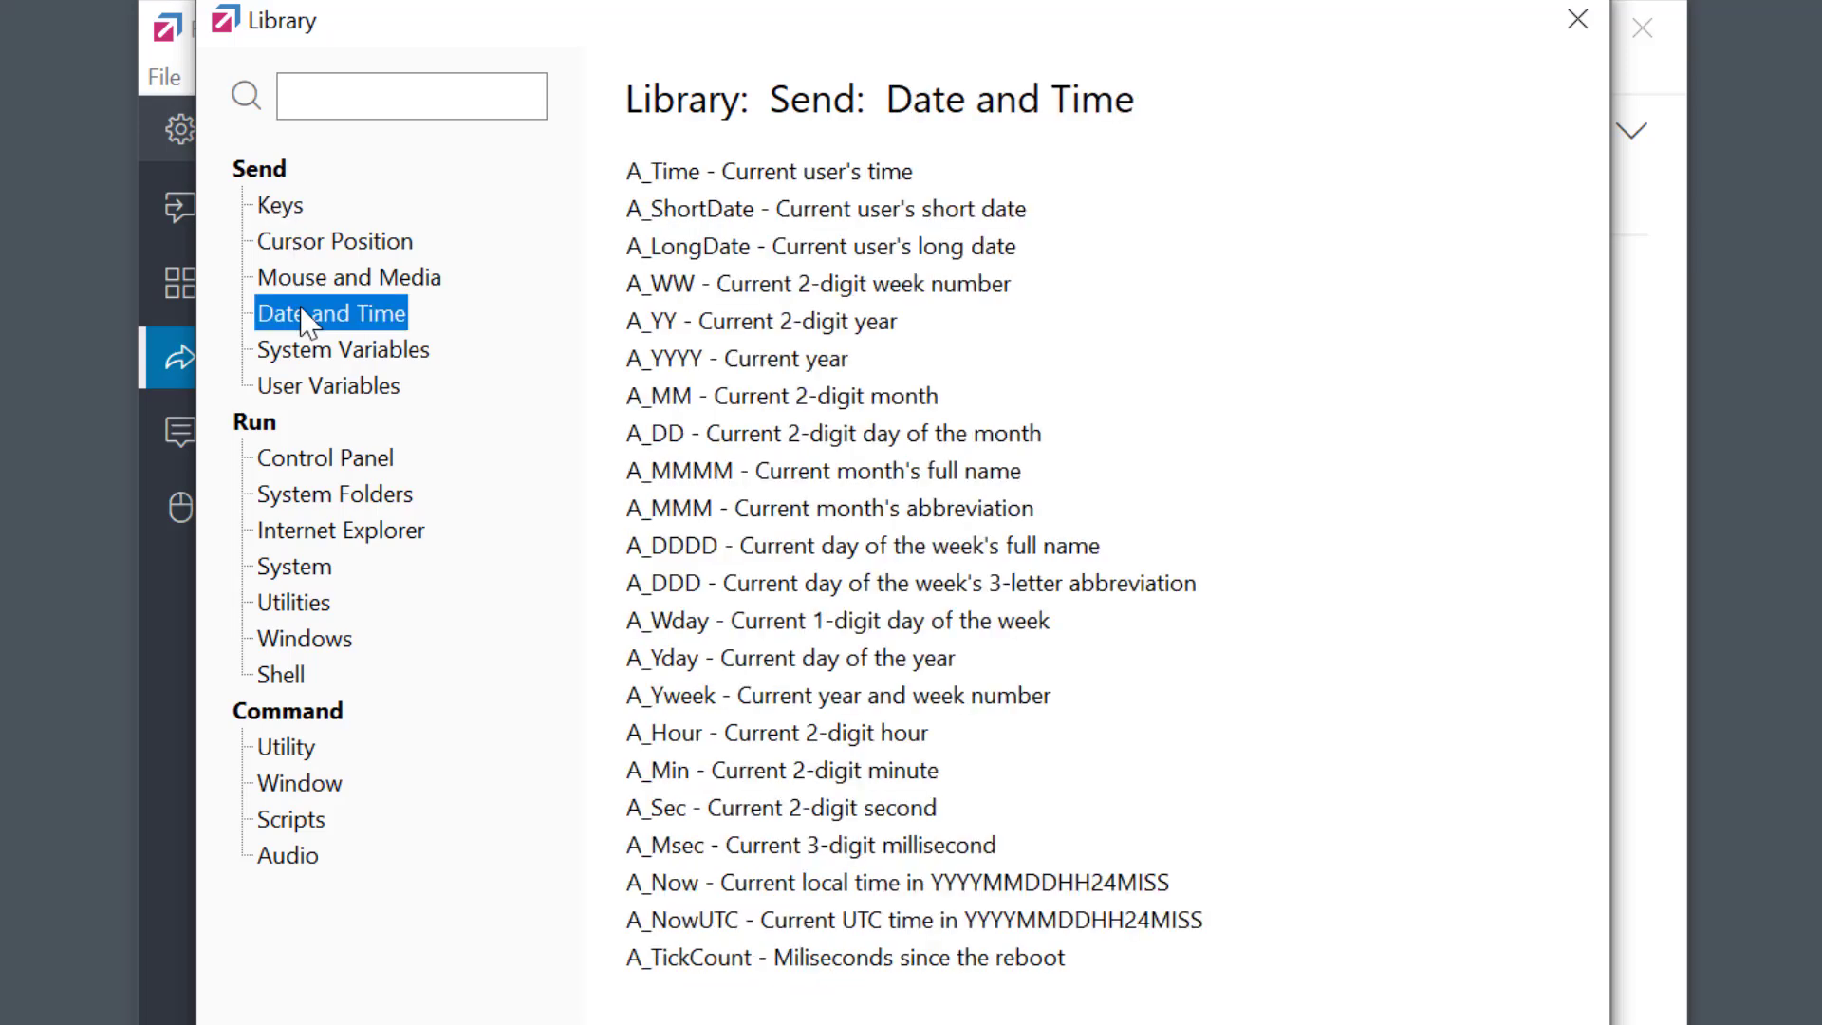
click(322, 463)
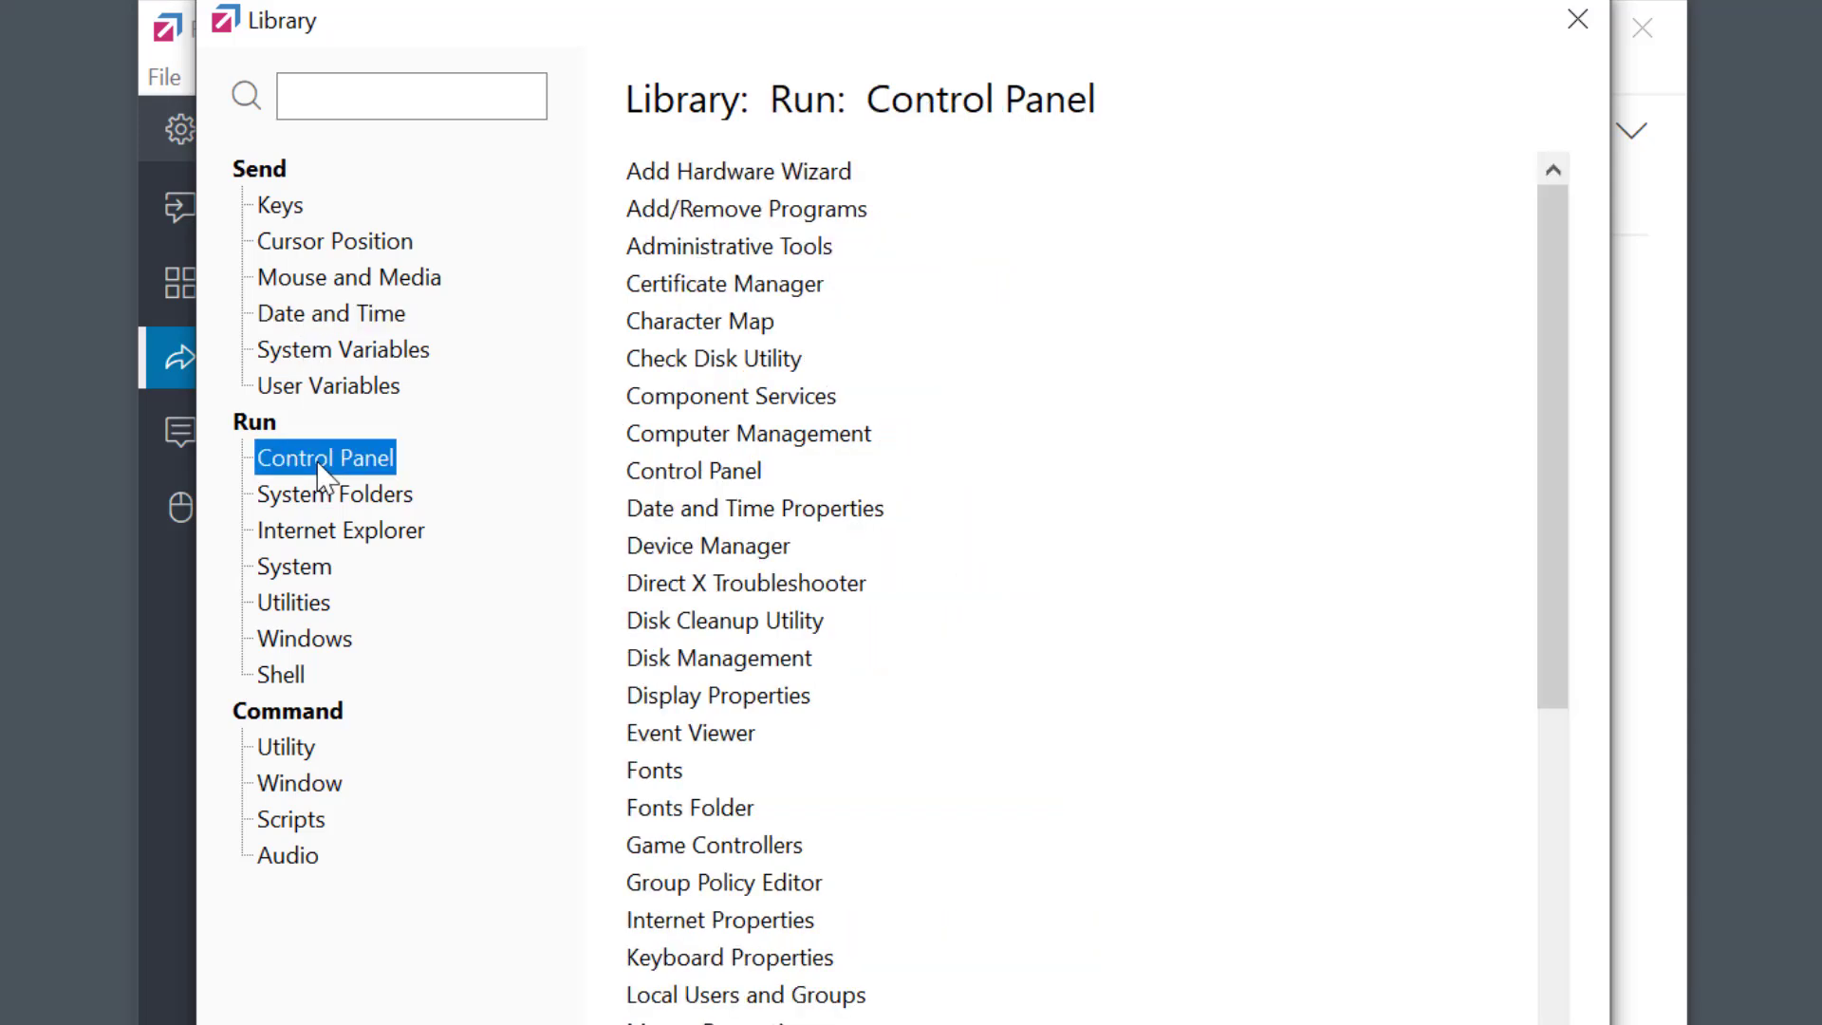
Search the library for "search" and select the Search Wikipedia command.
click(381, 106)
text(search)
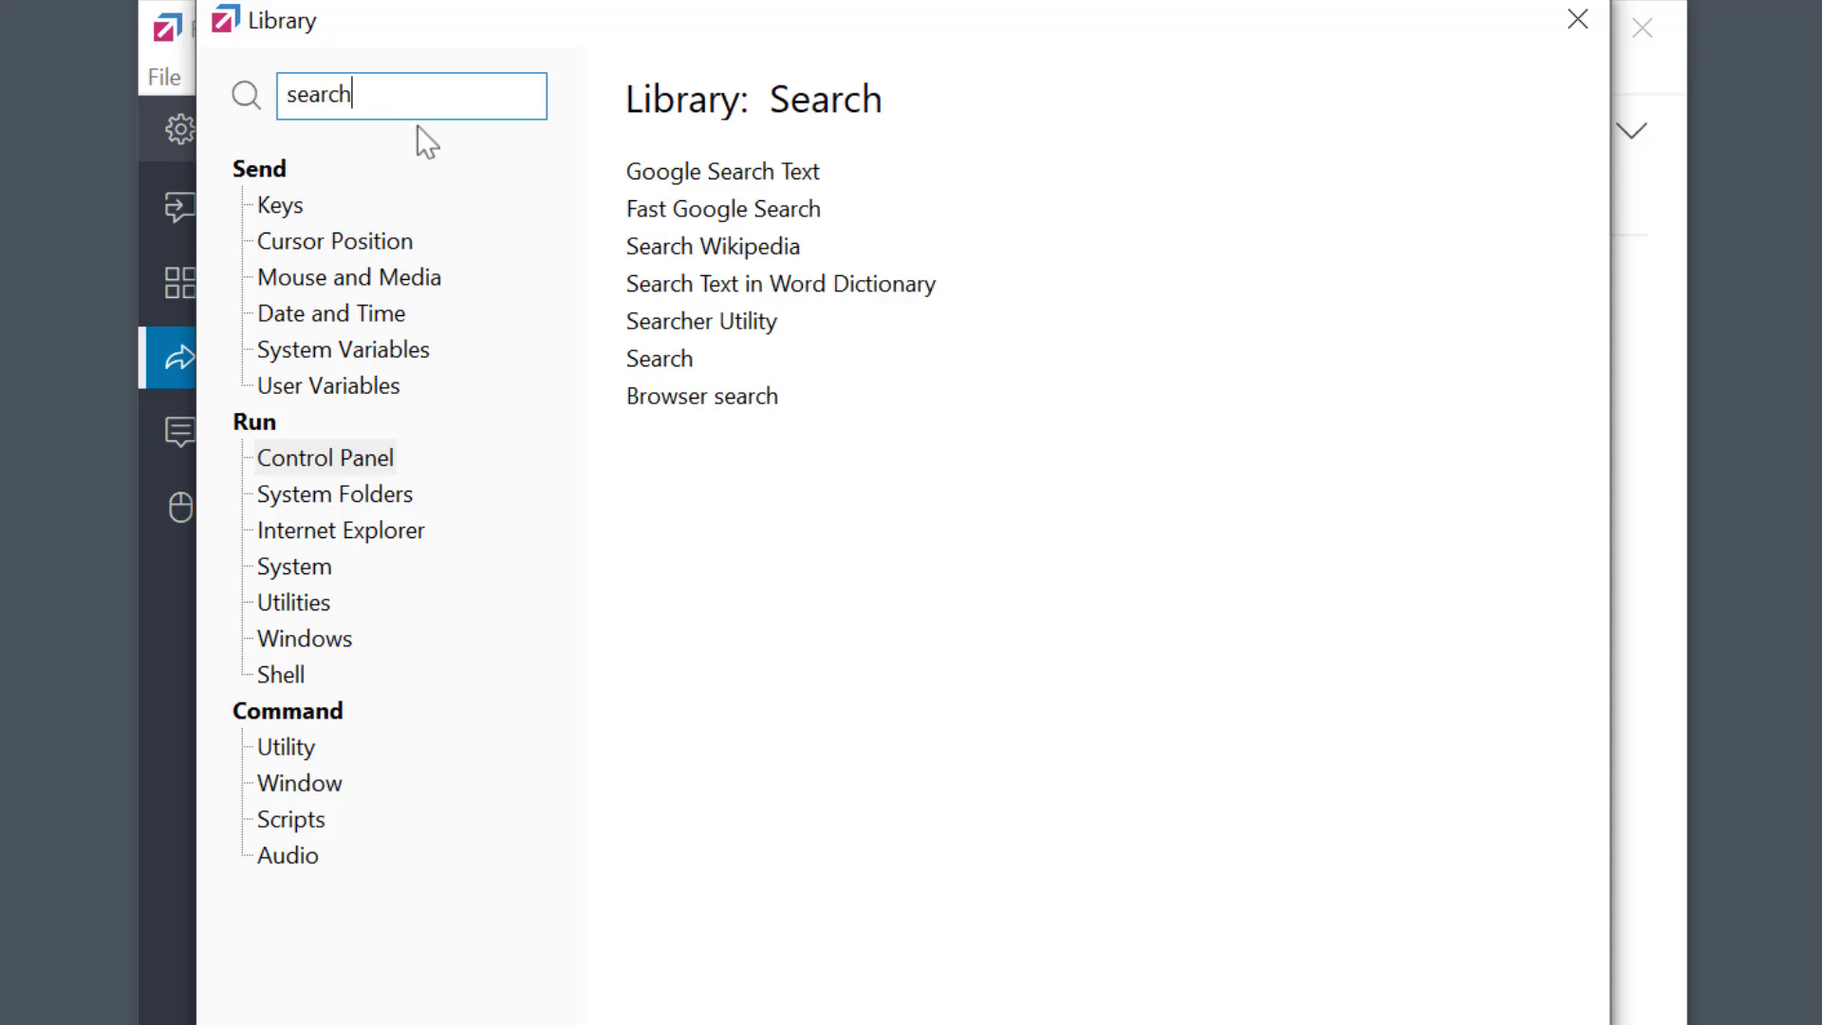
click(659, 250)
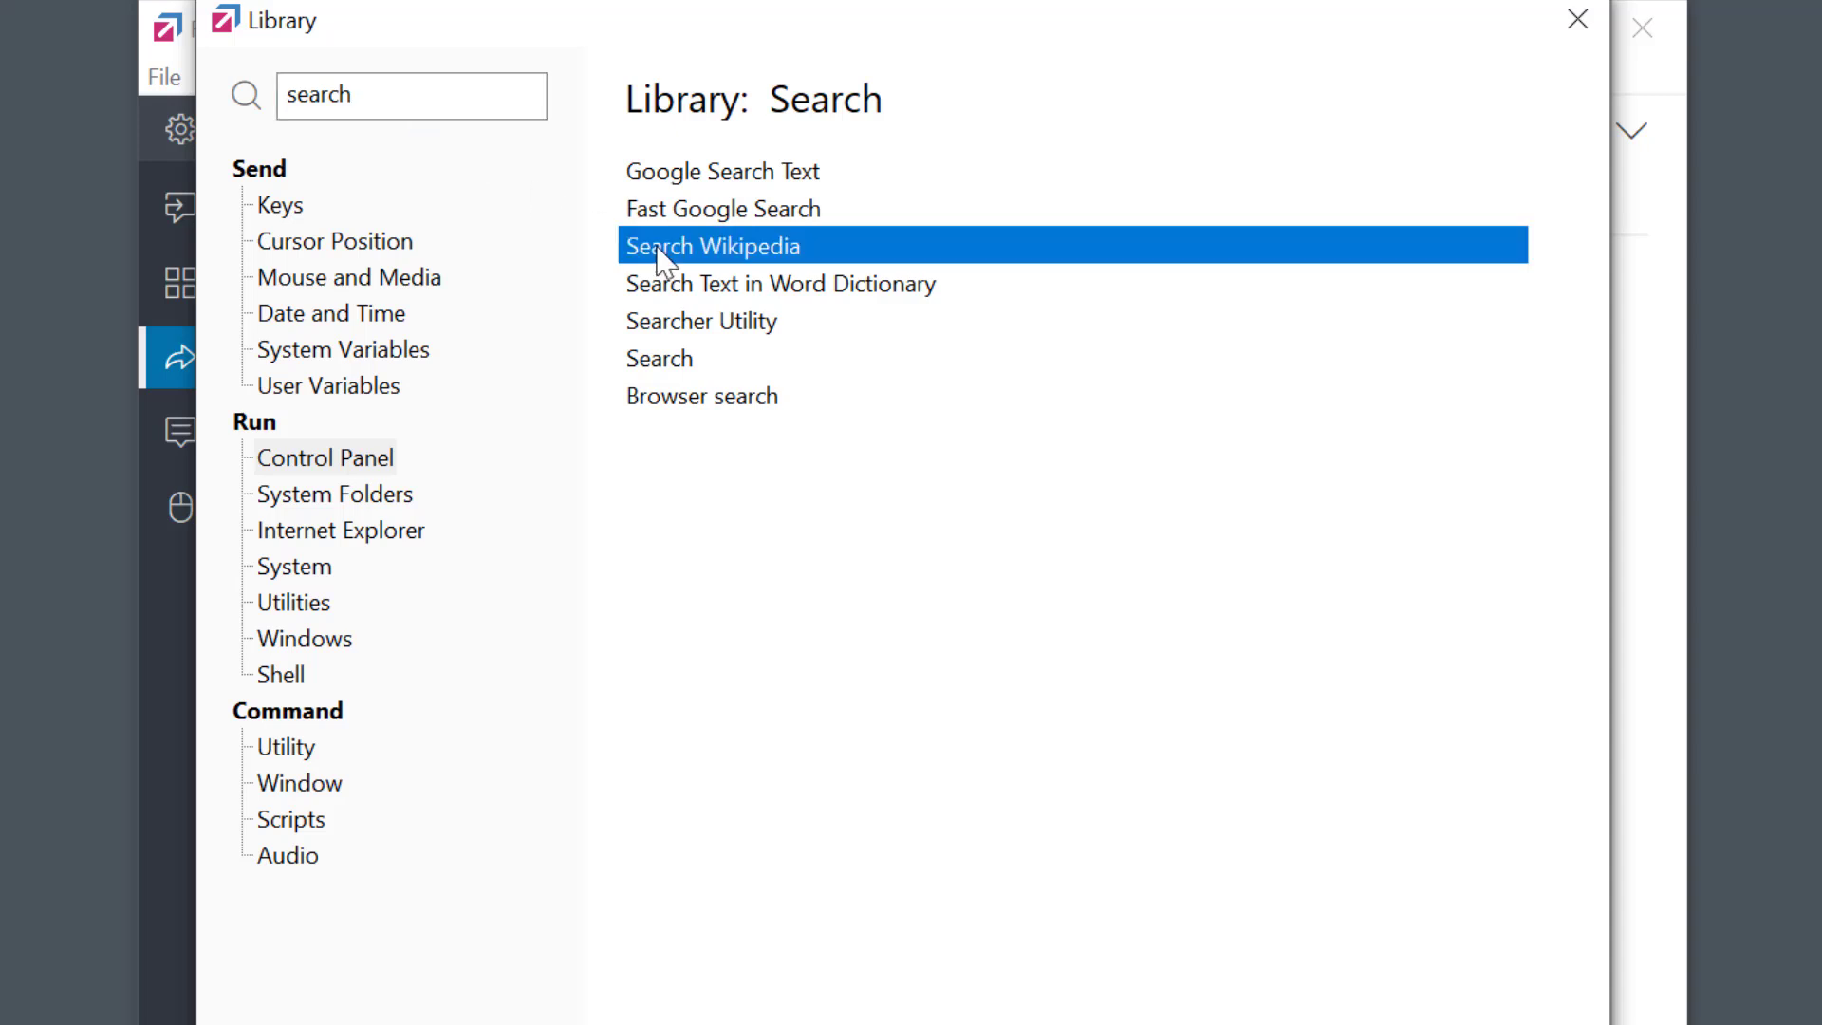